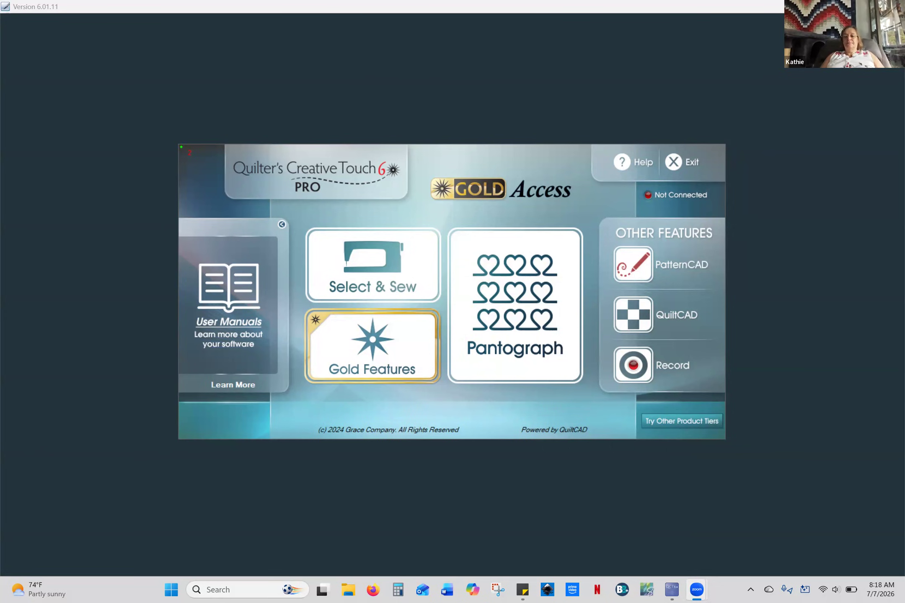
Open PatternCAD and load the block pattern fill 1.gpf
left_click(861, 369)
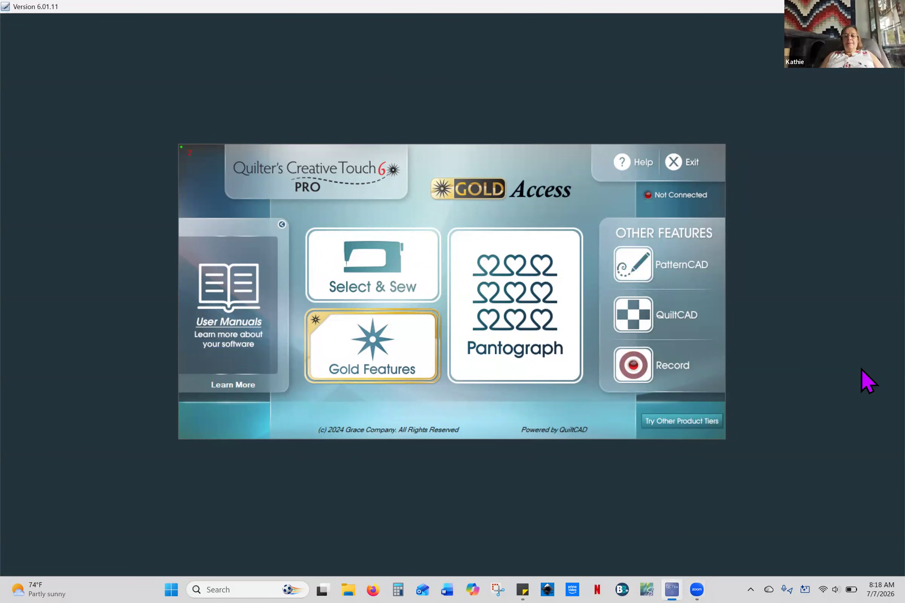
left_click(661, 271)
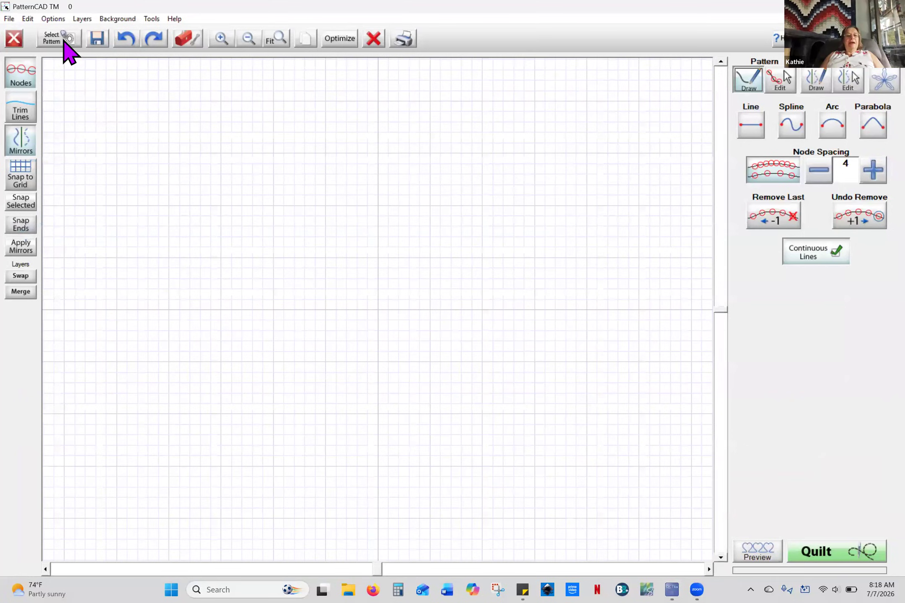
left_click(64, 42)
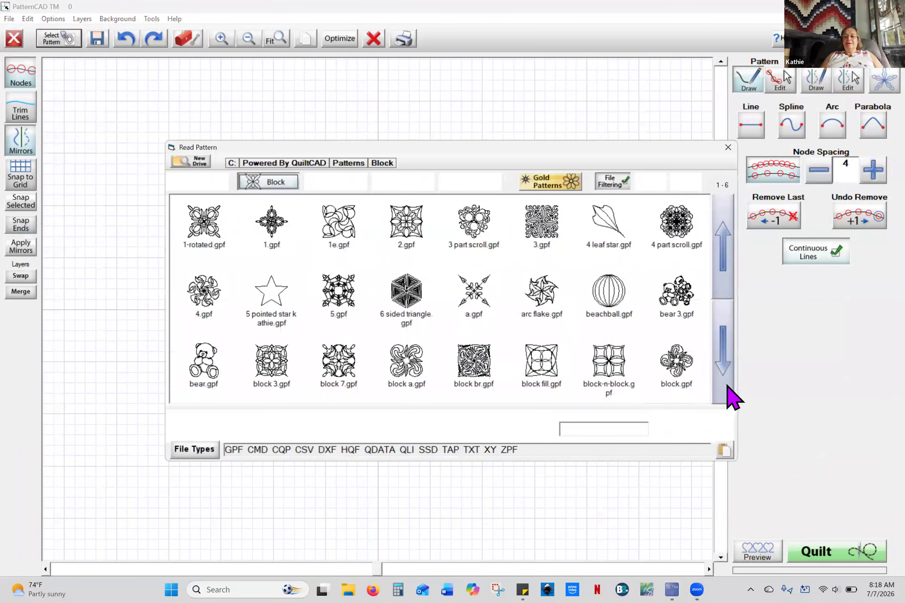
left_click(731, 397)
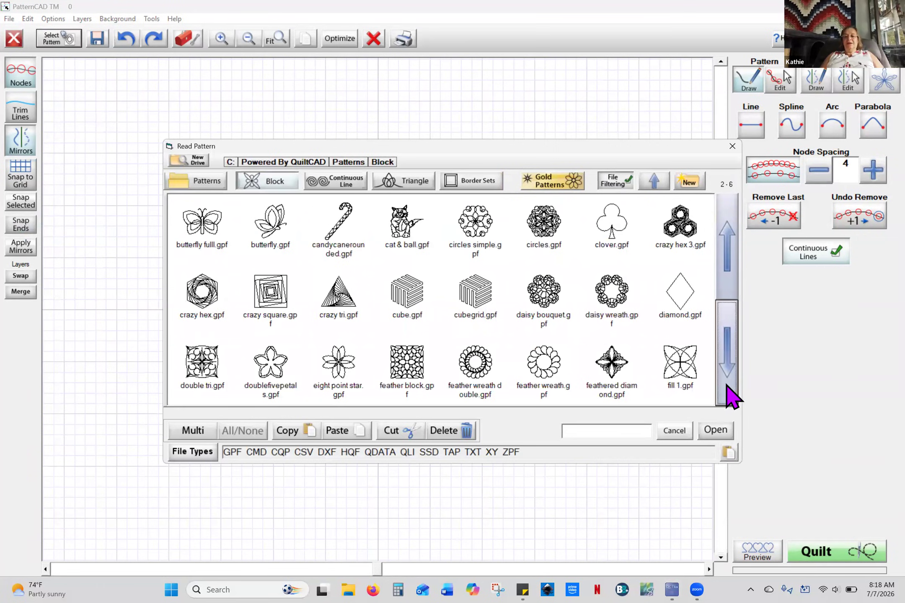
left_click(672, 366)
left_click(712, 433)
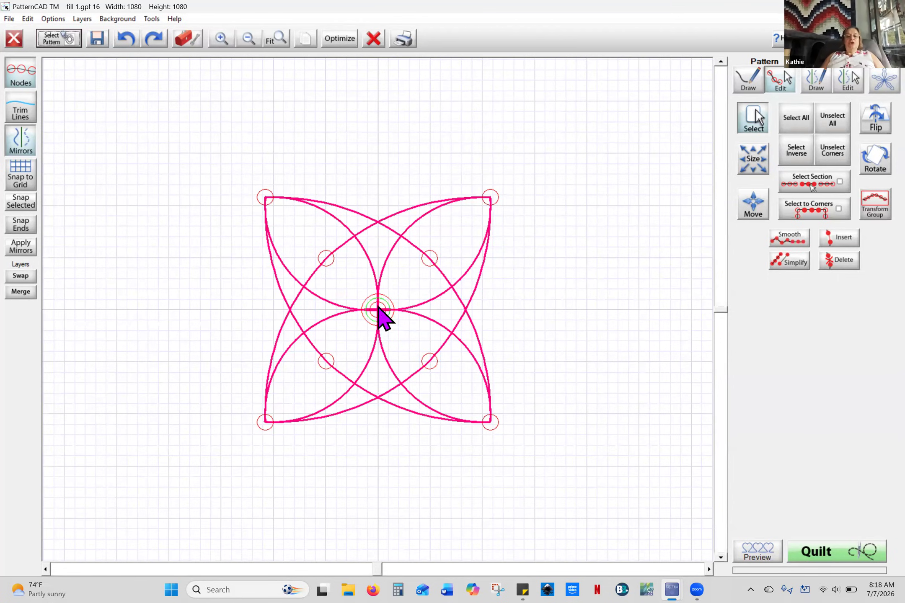
Examine the pattern's stitch start and end points in the Optimization view
left_click(339, 40)
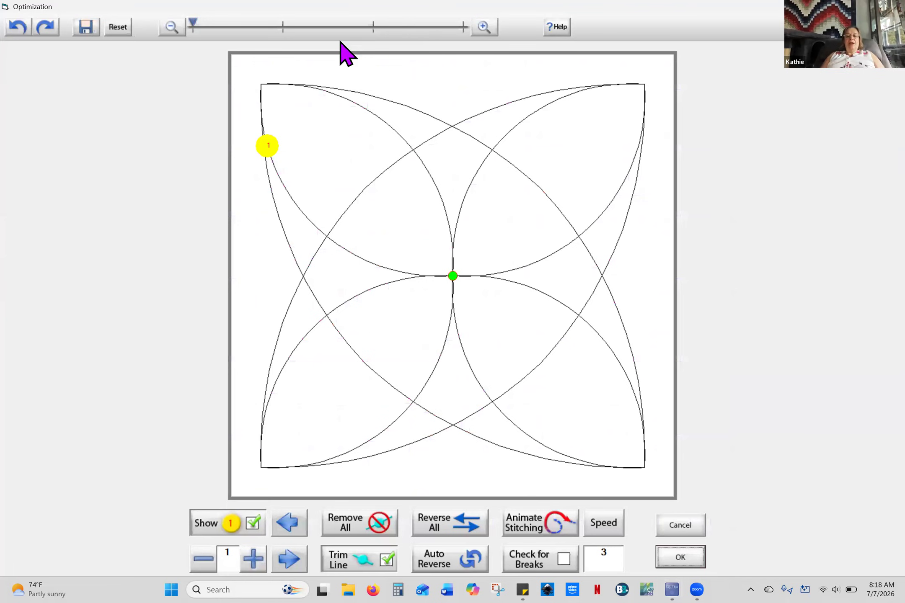
left_click(452, 276)
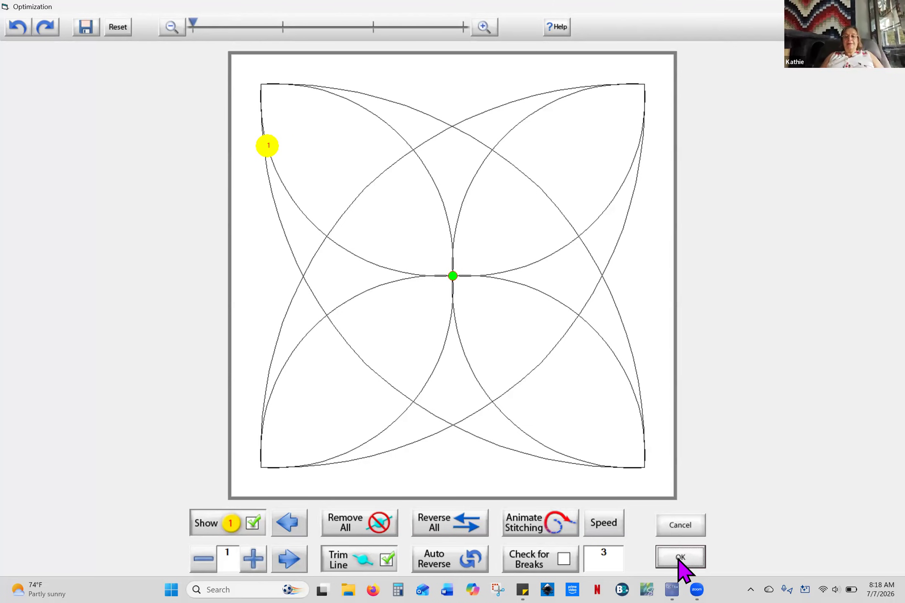
left_click(679, 555)
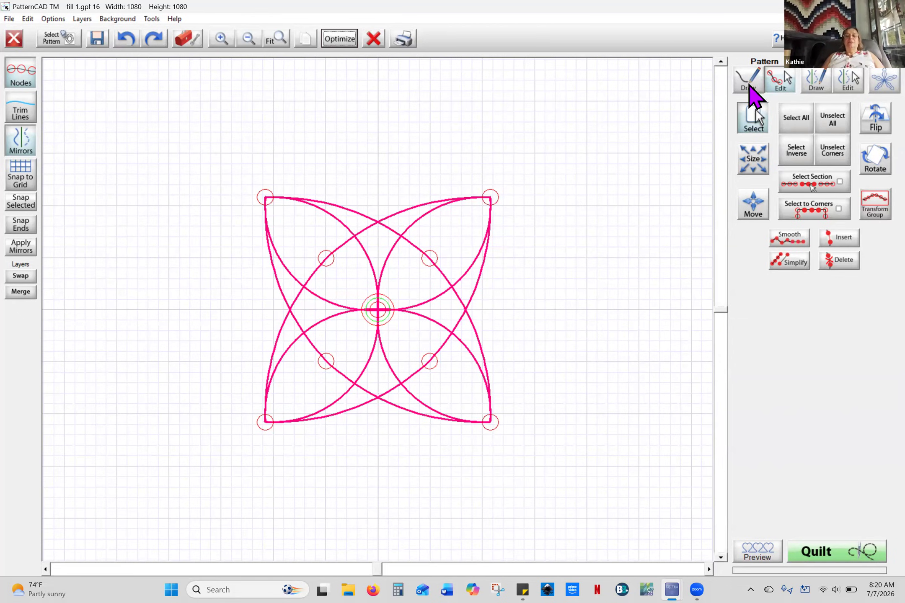
Turn off equal node spacing and draw a straight horizontal line from the centre node to the pattern's right edge
left_click(750, 84)
left_click(528, 307)
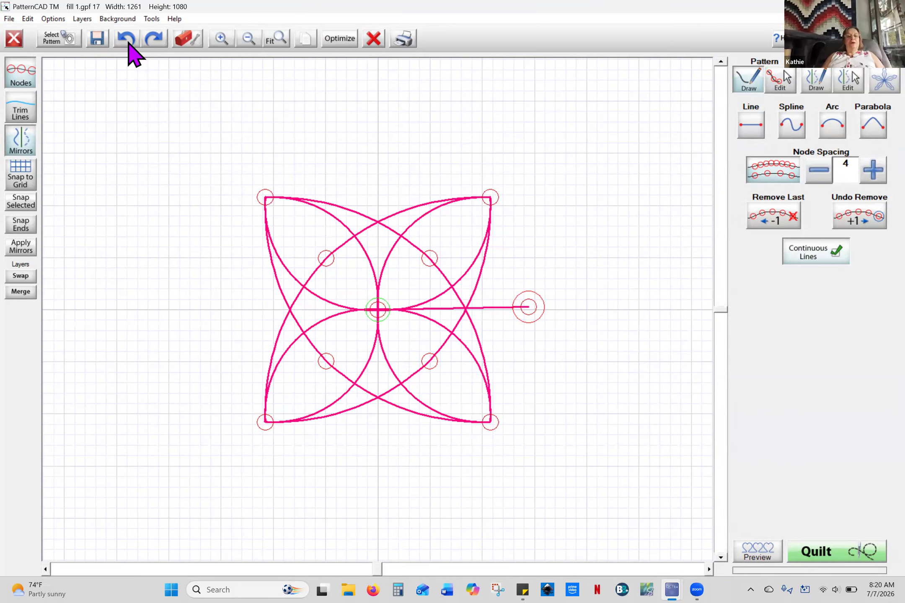
left_click(128, 41)
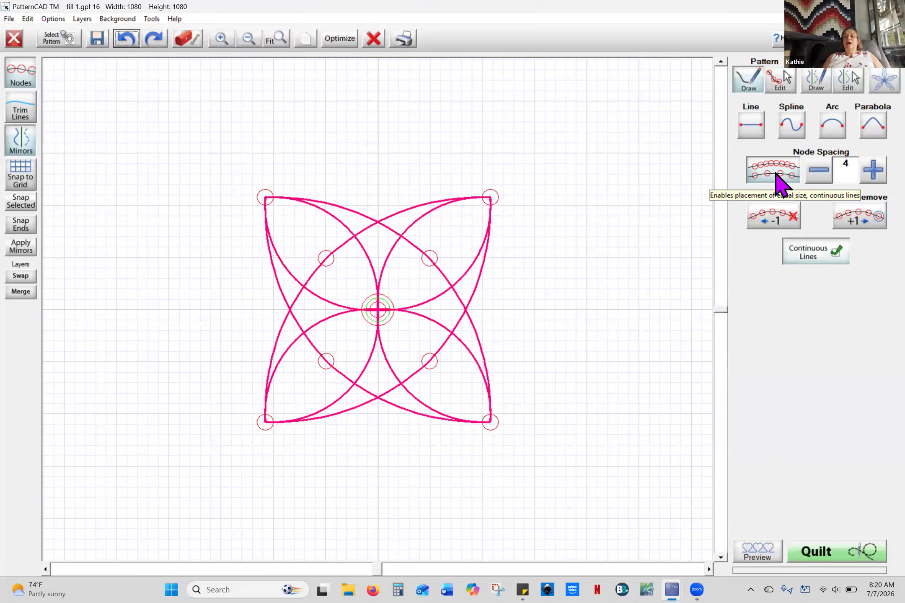
left_click(778, 184)
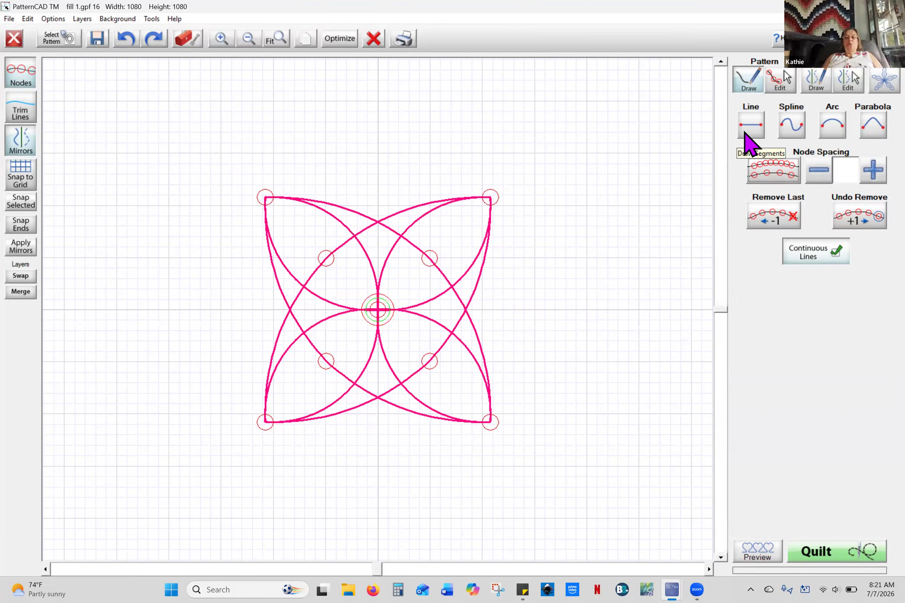
left_click(751, 122)
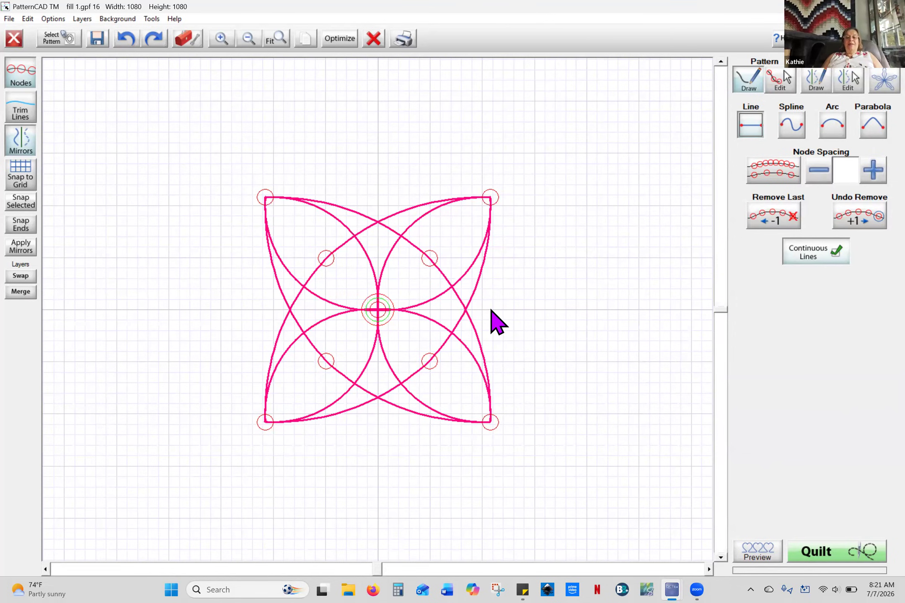
left_click(491, 309)
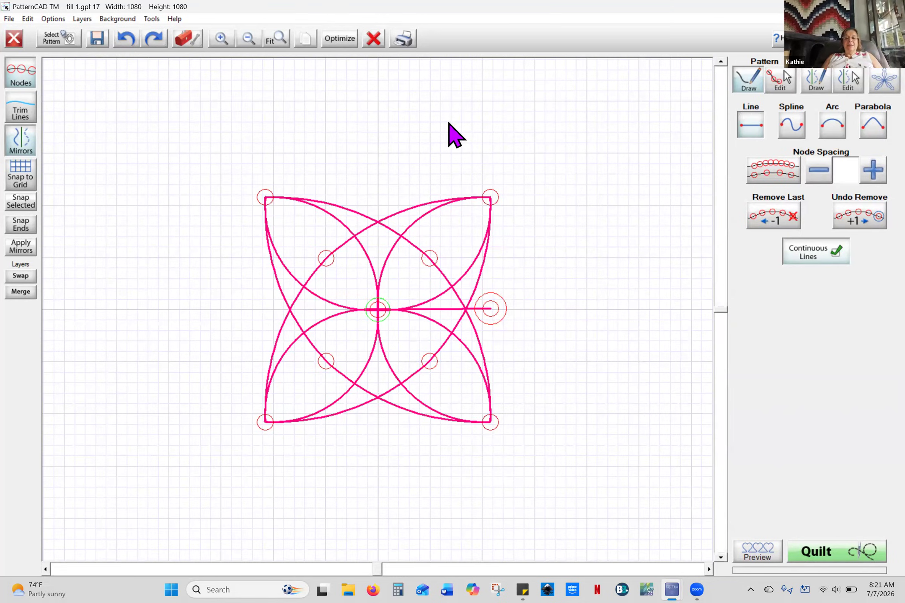
Optimize the pattern by removing all trim breaks and reversing the stitching so it starts at the right-edge node
left_click(344, 38)
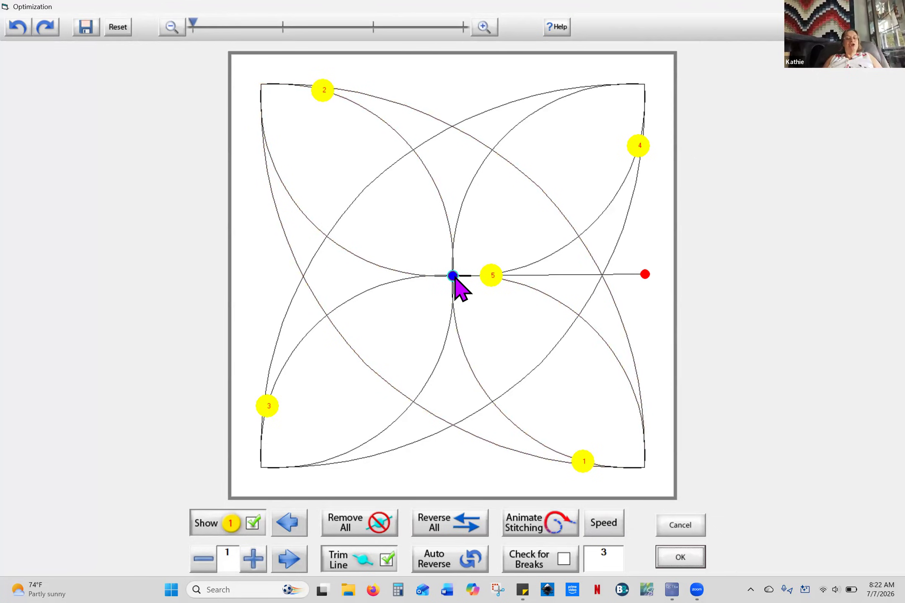
left_click(387, 529)
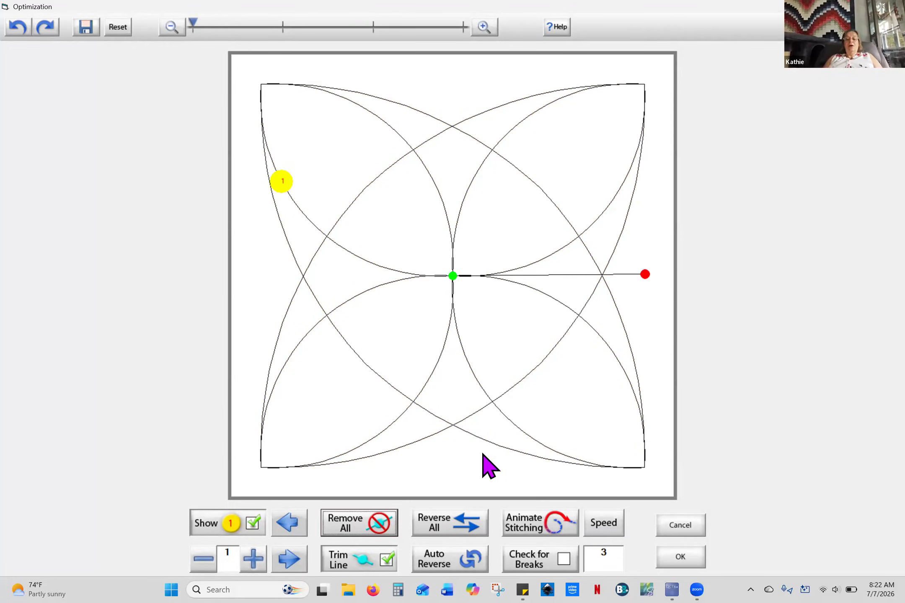
left_click(453, 276)
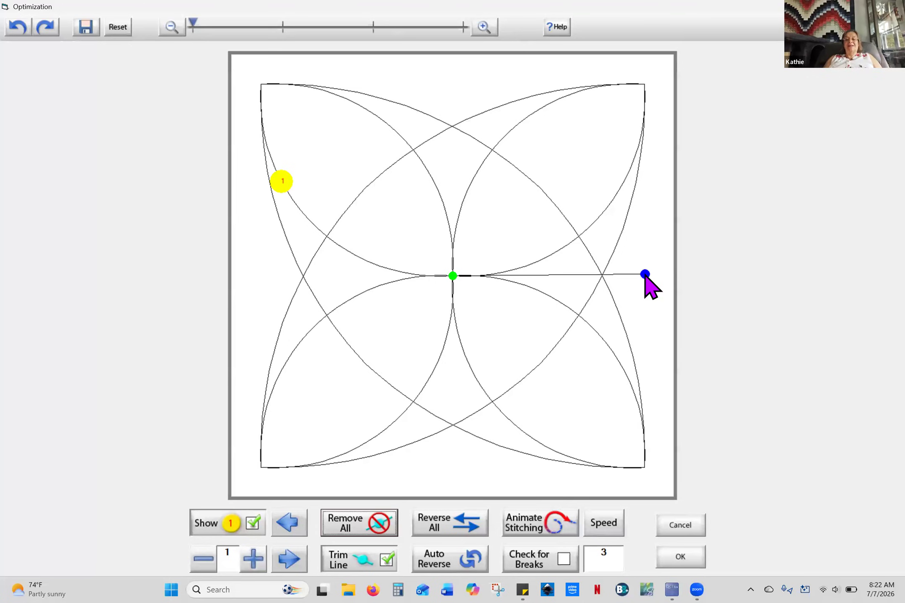
left_click(645, 274)
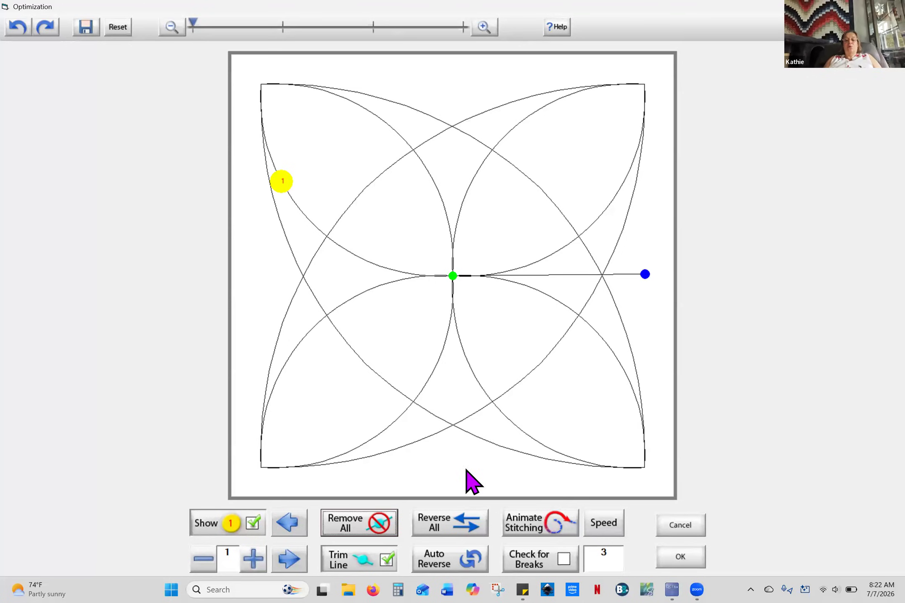
left_click(464, 525)
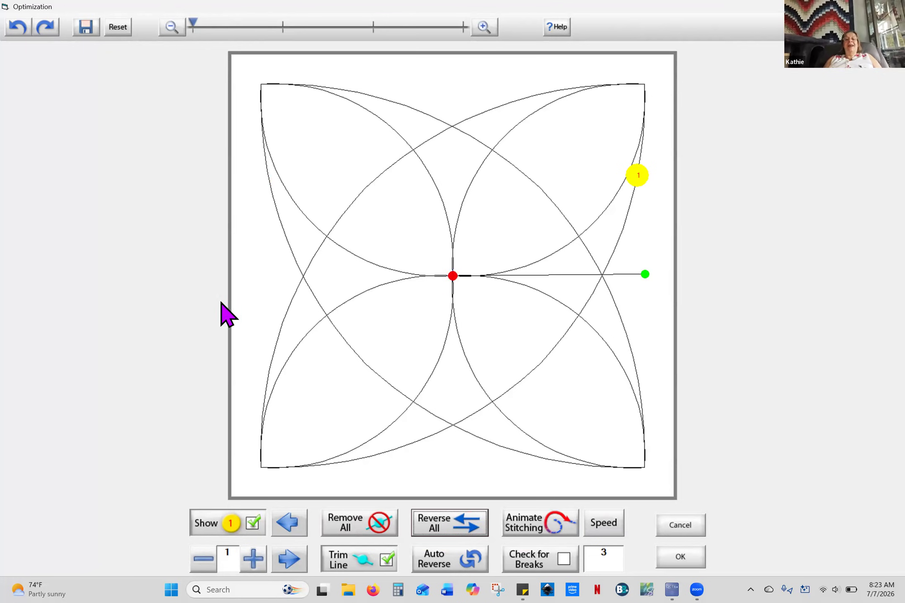
left_click(684, 559)
left_click(680, 559)
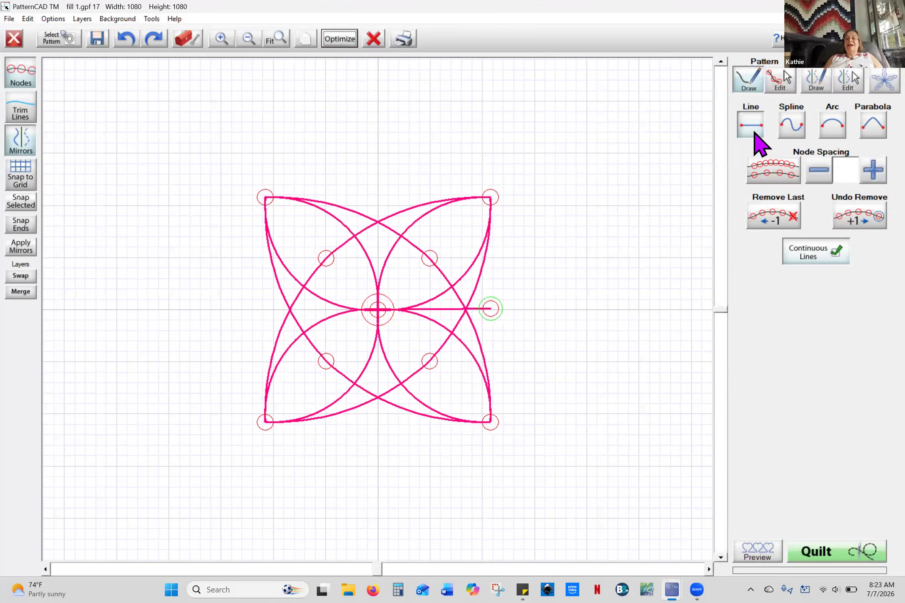
Draw a straight line from the centre node to the pattern's left edge and optimize the stitching into one run starting there
left_click(755, 135)
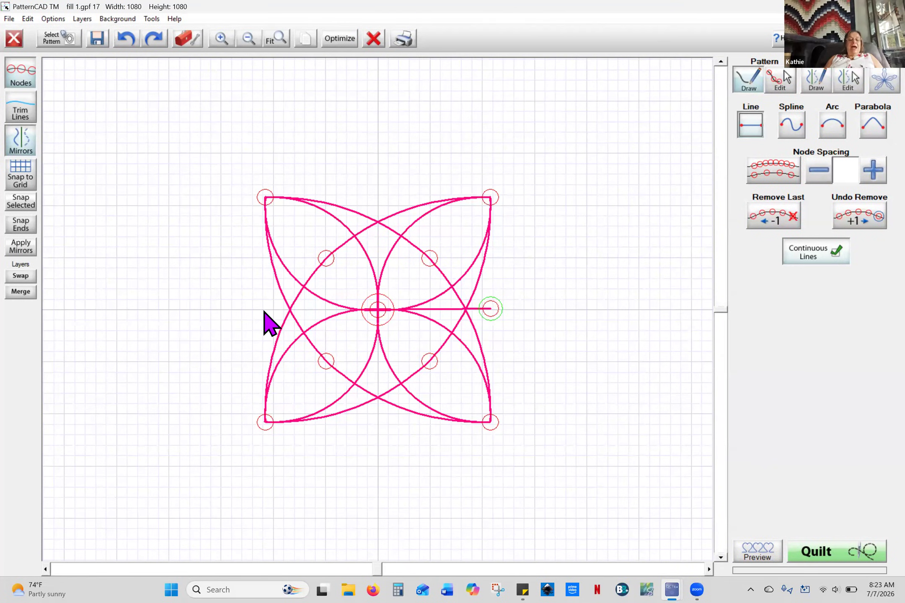
left_click(264, 311)
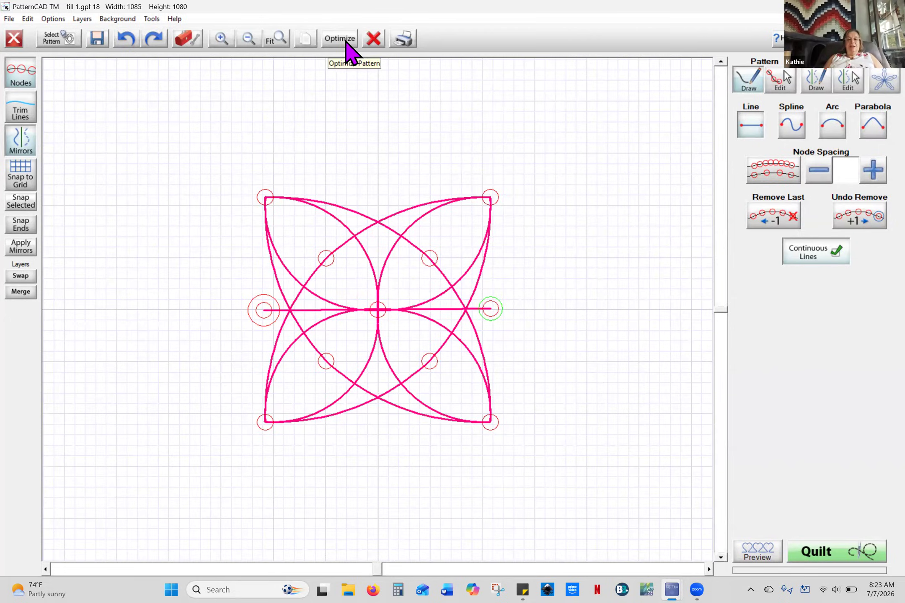
left_click(340, 39)
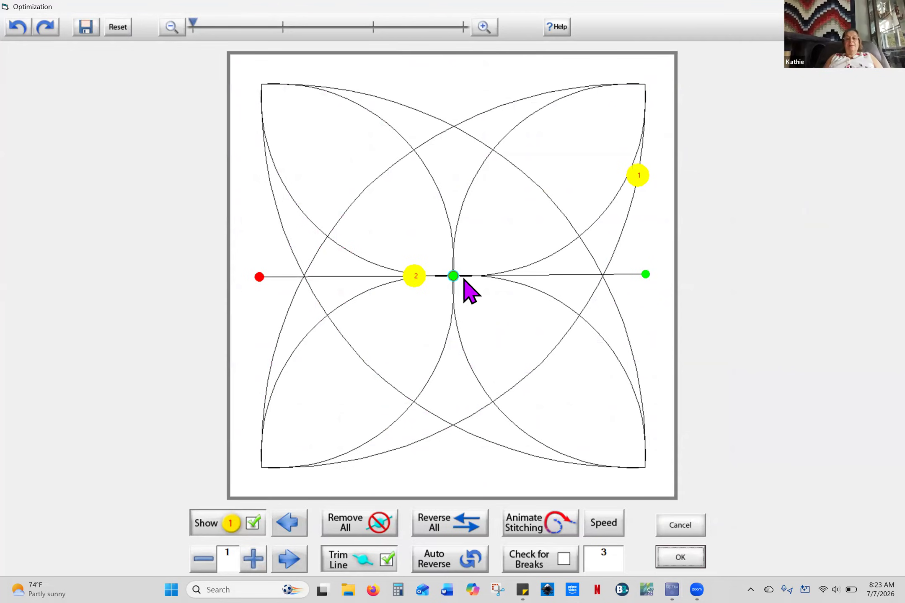
left_click(451, 276)
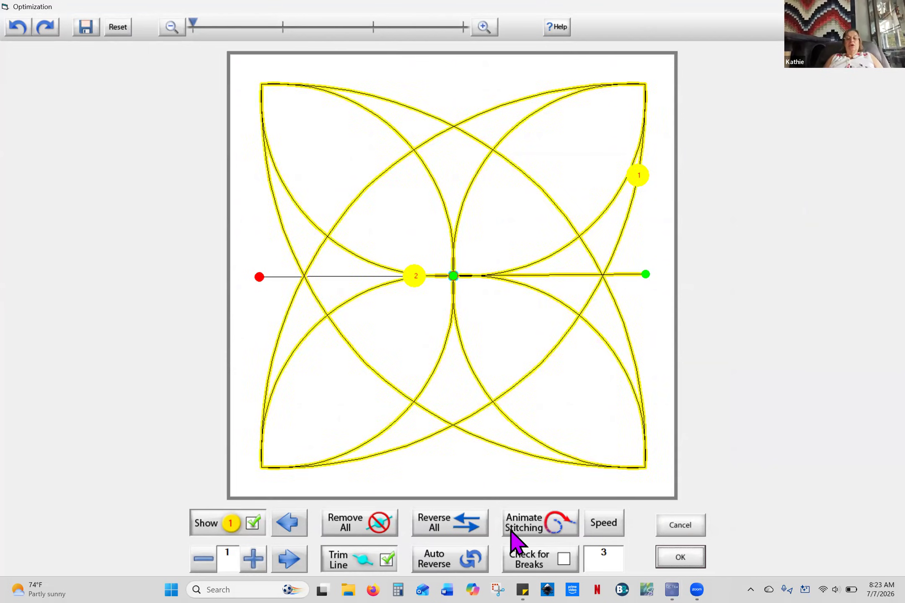
left_click(388, 530)
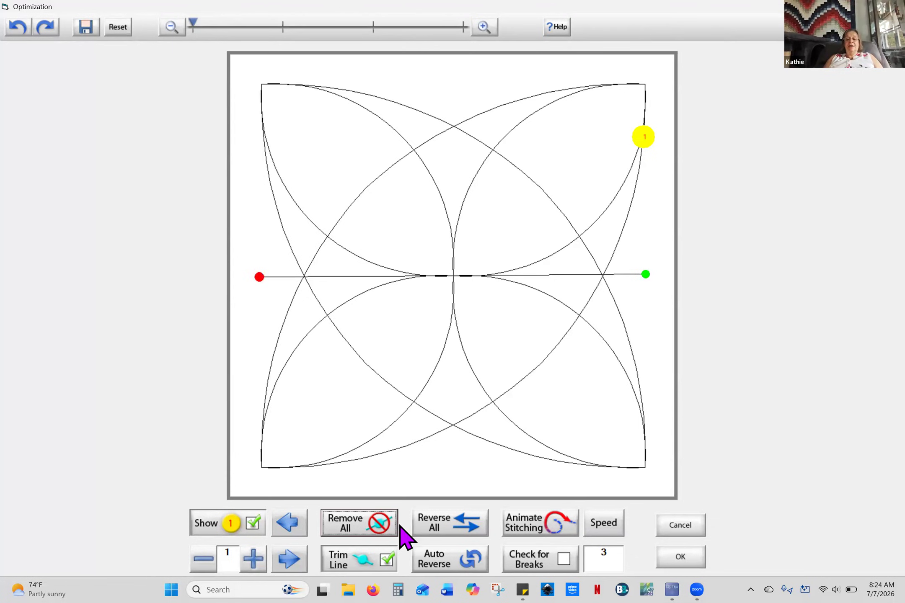
left_click(465, 538)
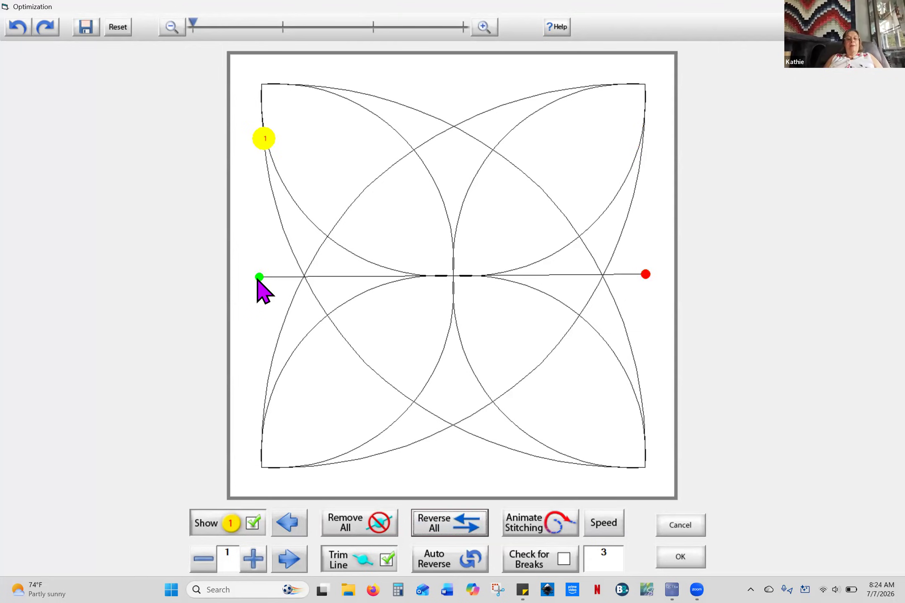
left_click(681, 558)
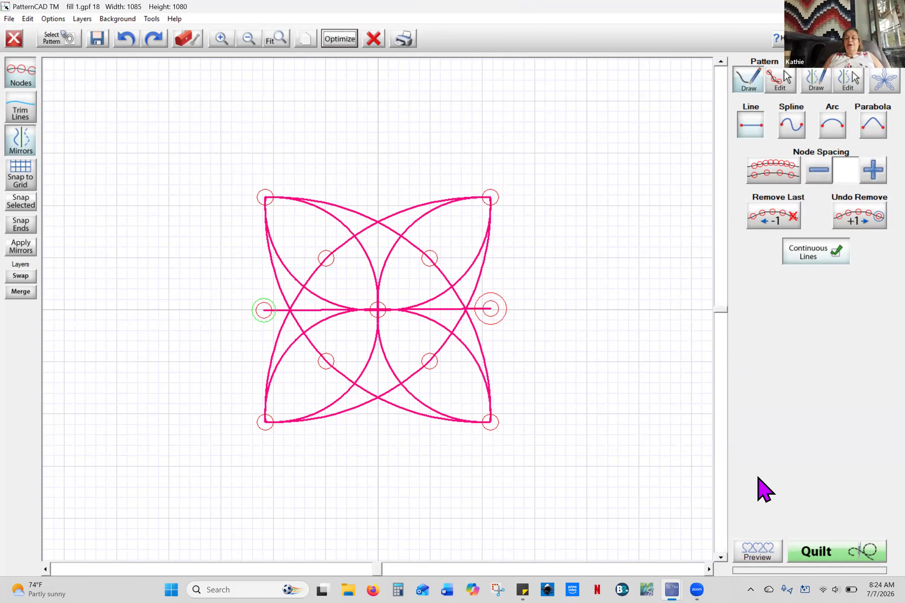
Preview the pattern as a repeating pantograph to check whether it is continuous
left_click(760, 559)
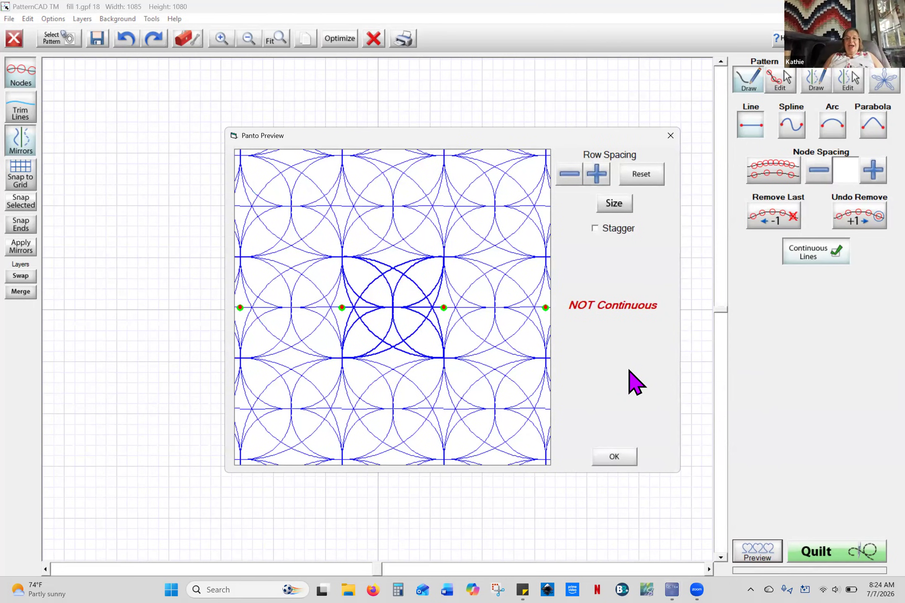
left_click(614, 456)
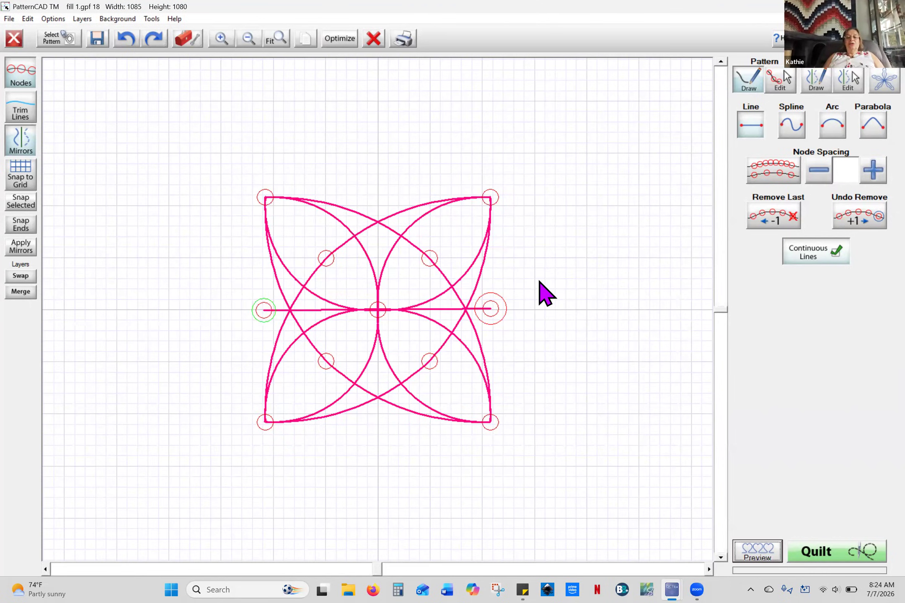
left_click(541, 281)
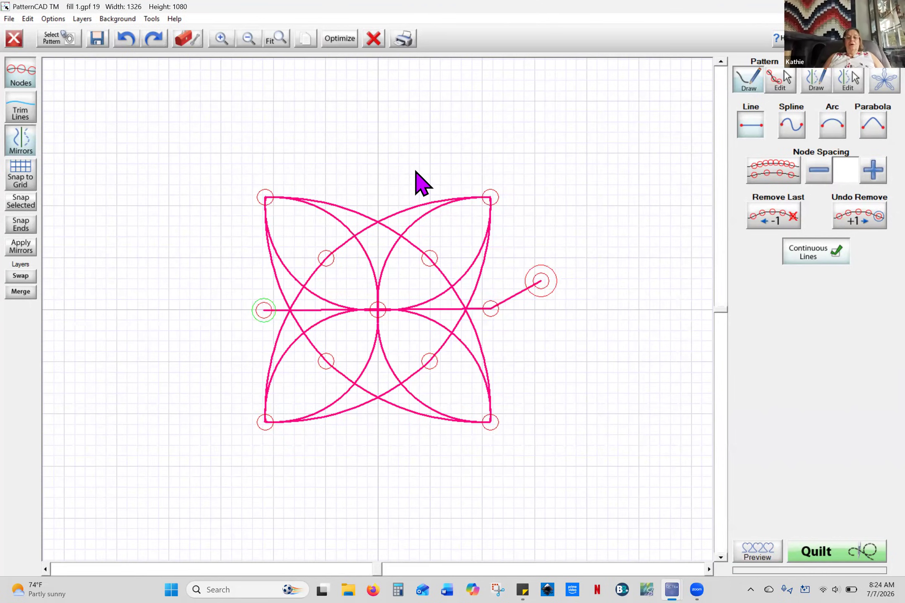
left_click(580, 264)
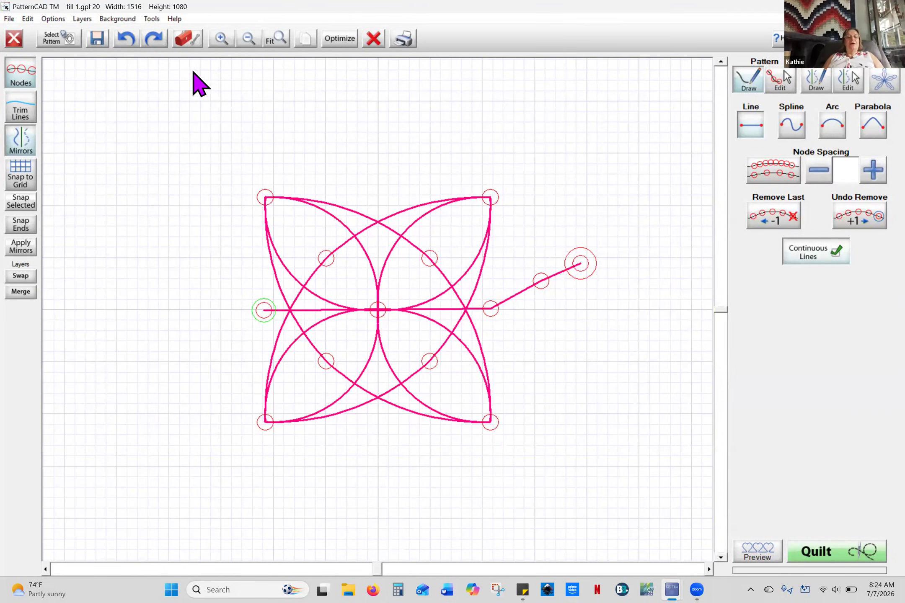
left_click(127, 42)
left_click(127, 42)
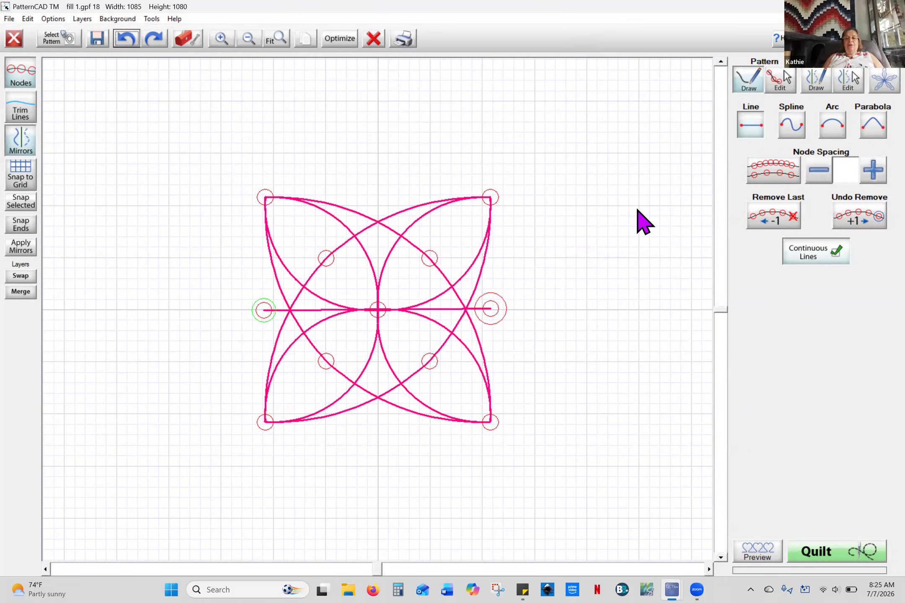
Select the left-edge and right-edge end nodes and snap only their vertical components so the two ends align
left_click(780, 89)
left_click(750, 90)
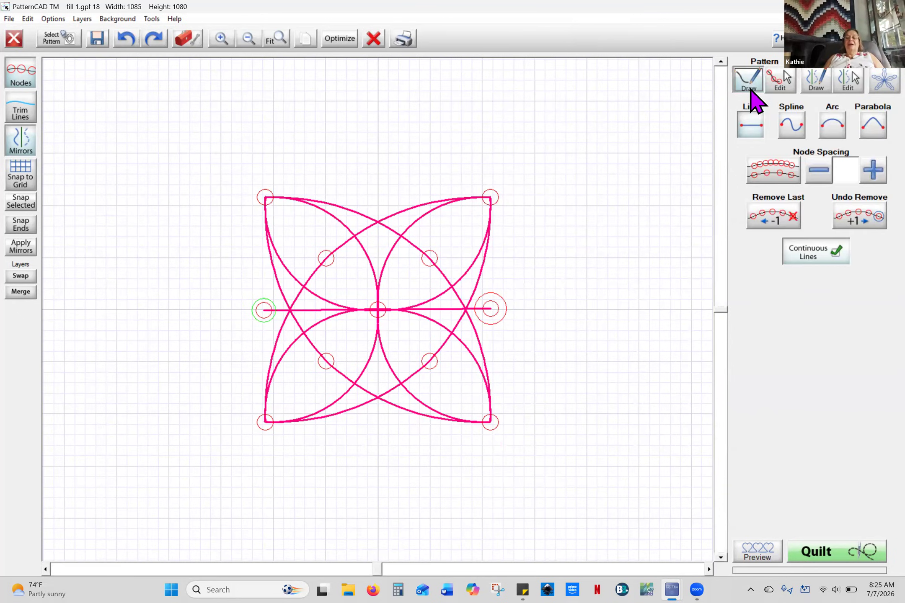
left_click(780, 82)
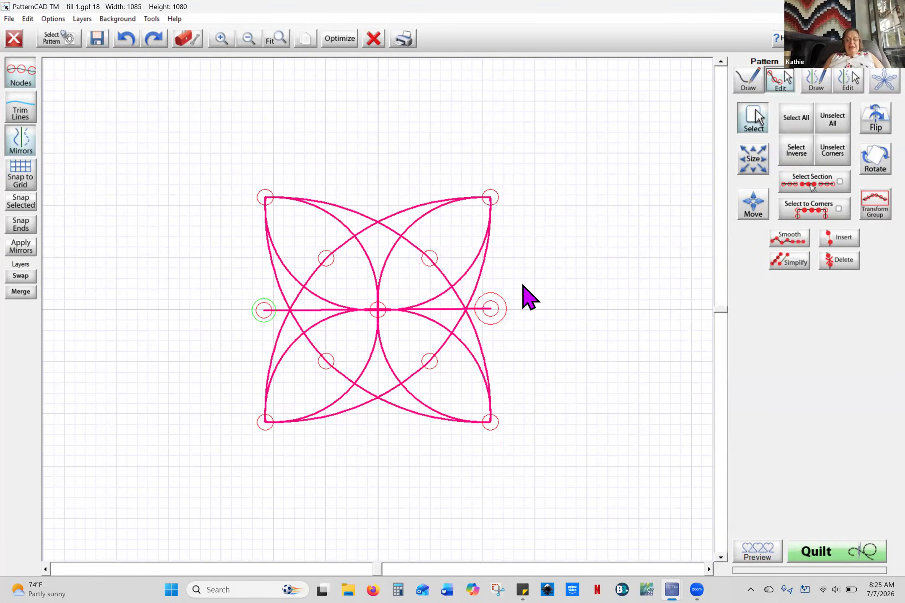
left_click_drag(527, 285, 480, 330)
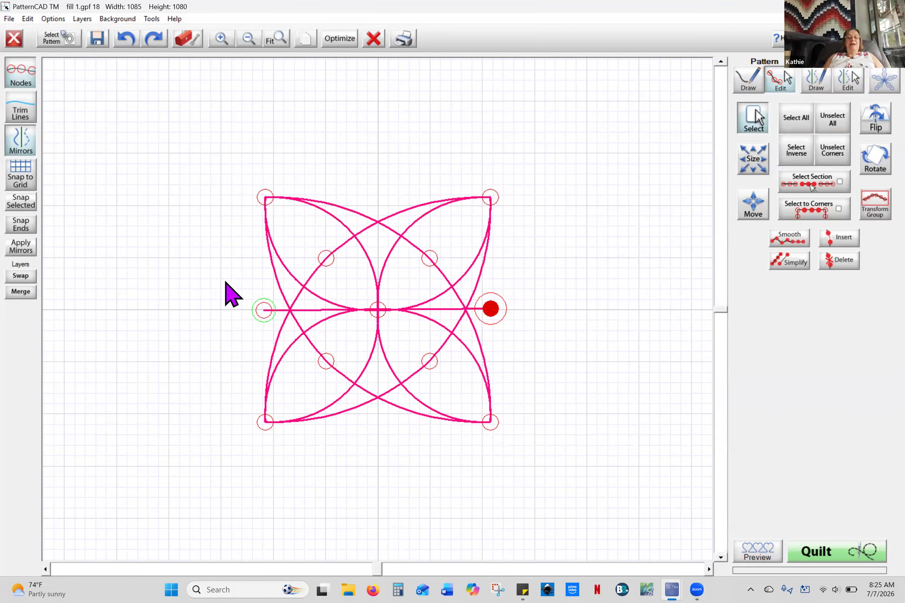
left_click_drag(226, 280, 273, 331)
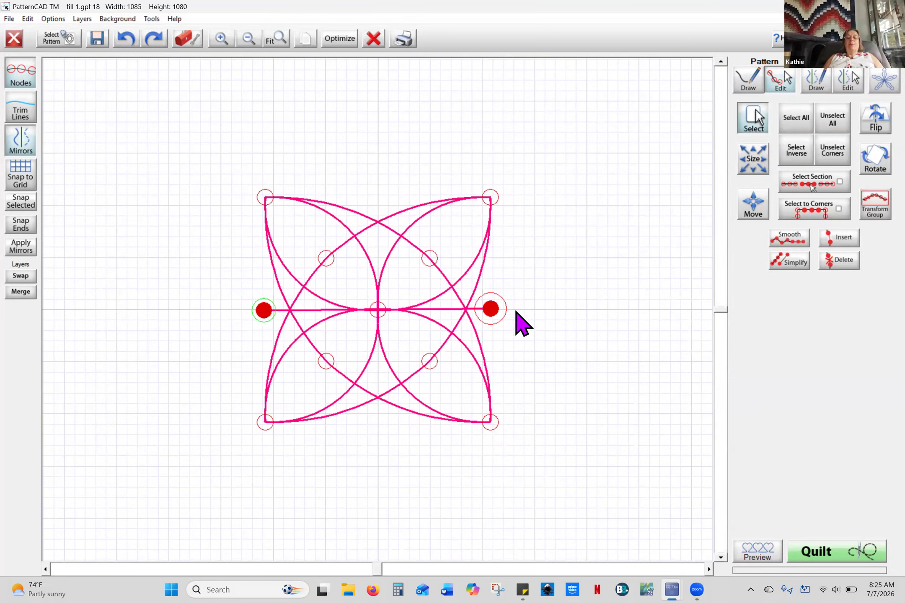
left_click(25, 226)
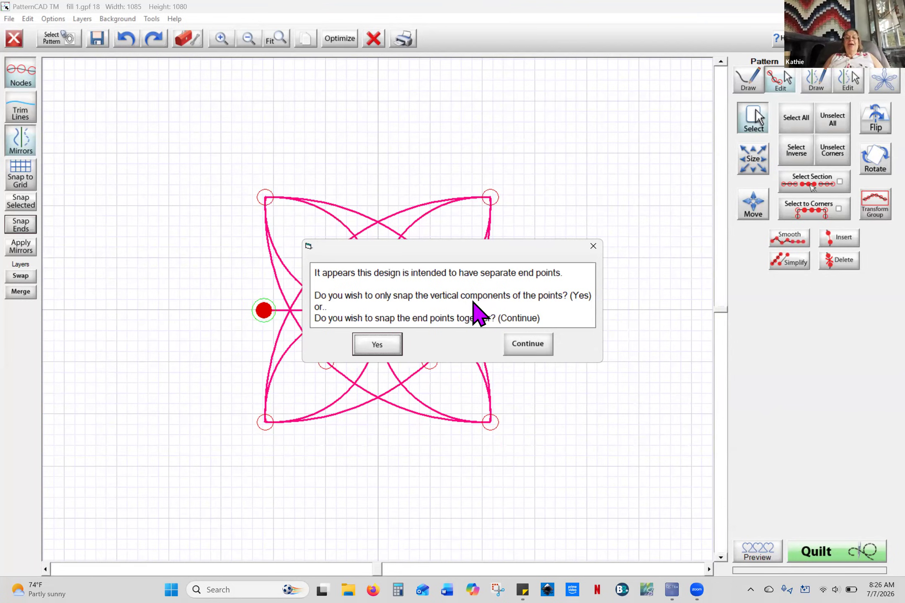
left_click(388, 351)
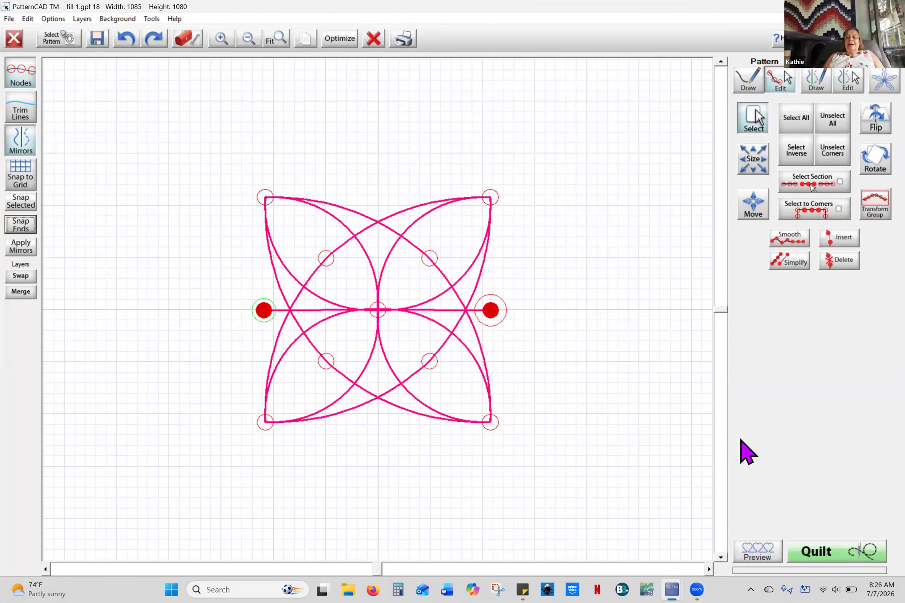
Preview the pattern as a repeating pantograph, comparing the staggered layout with the unstaggered one
left_click(759, 553)
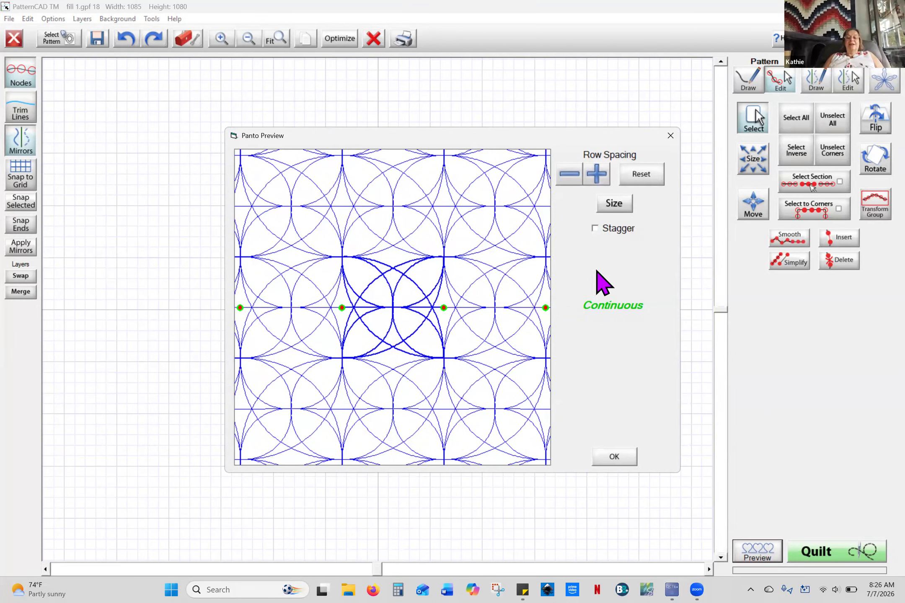
left_click(595, 228)
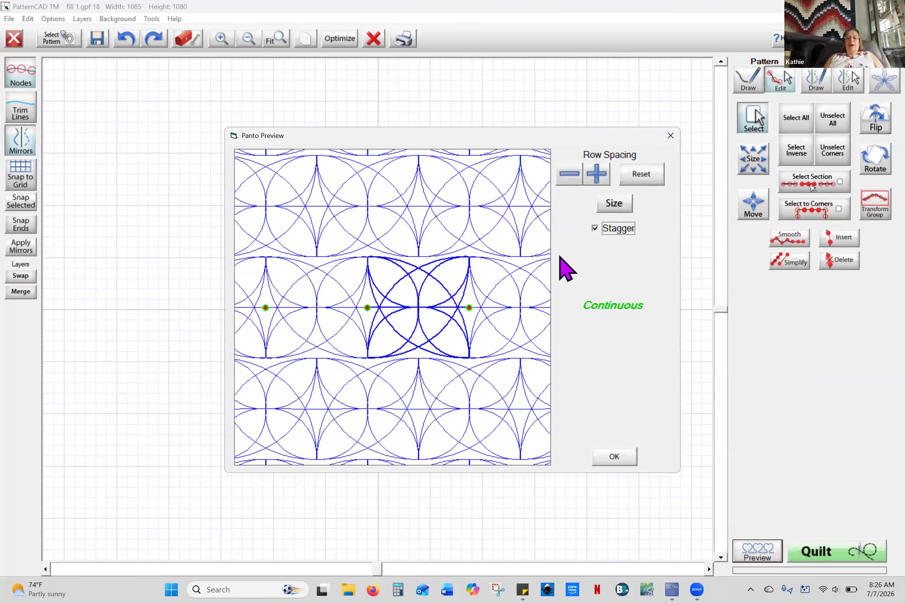
left_click(595, 228)
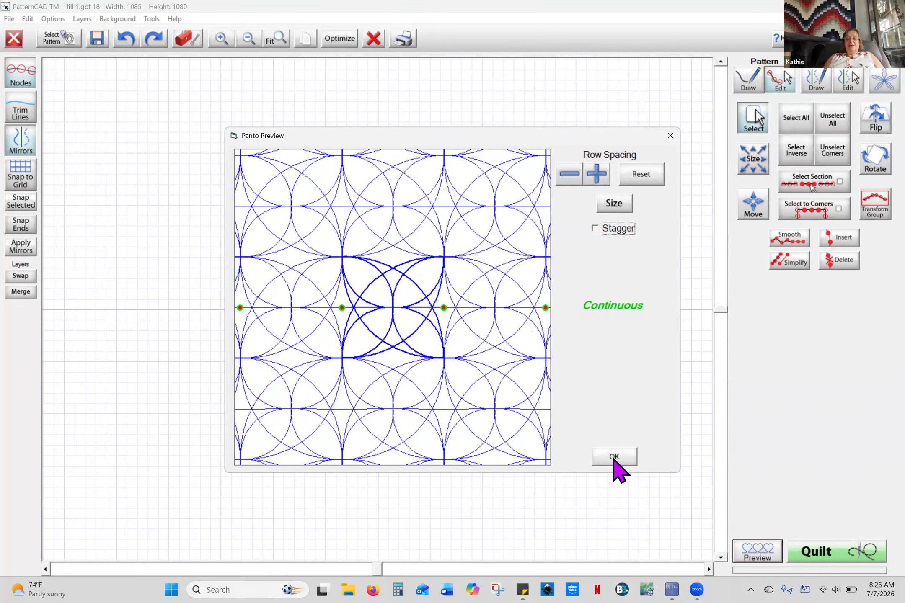
left_click(614, 456)
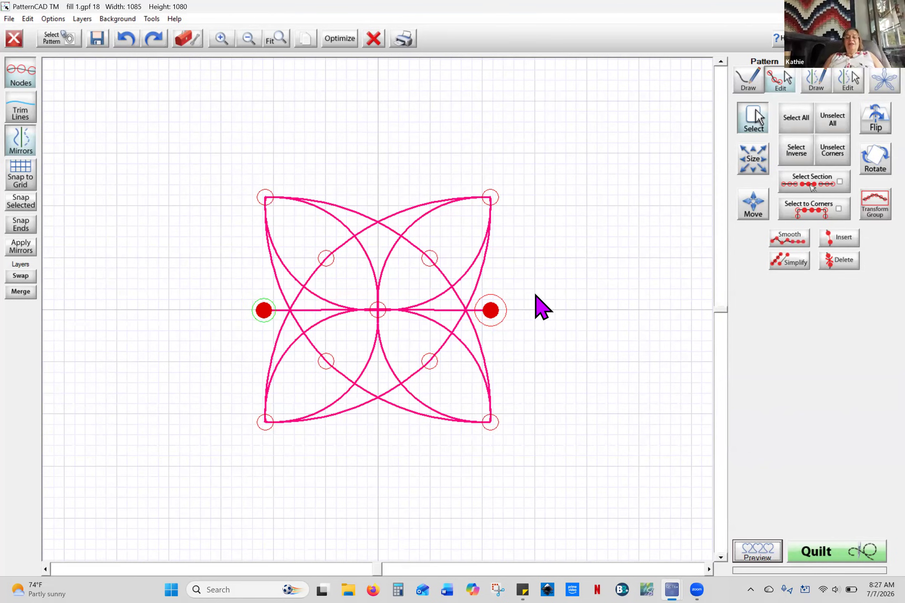
Undo the end snapping and both straight lines to the side edges, restoring the original block design
left_click(129, 39)
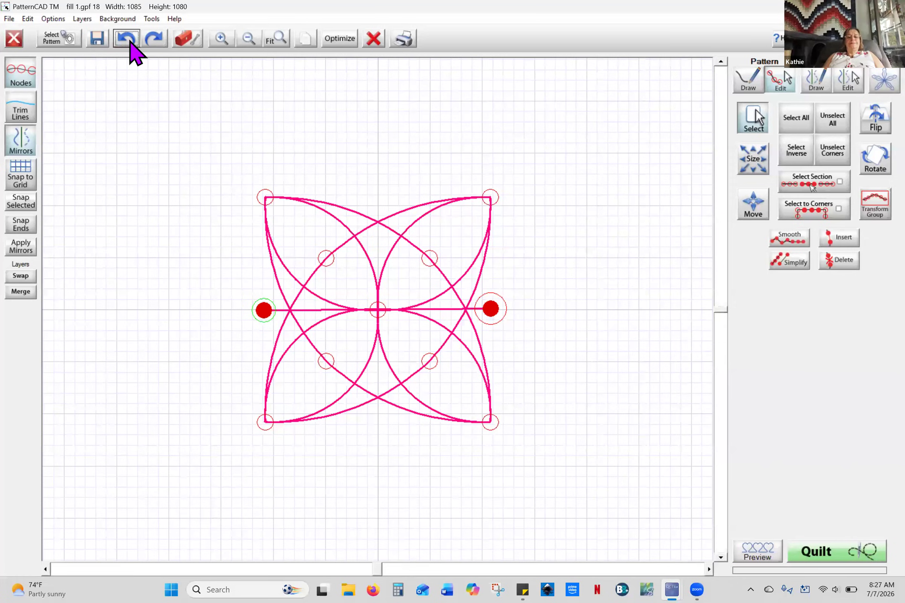
left_click(130, 41)
left_click(131, 40)
left_click(130, 41)
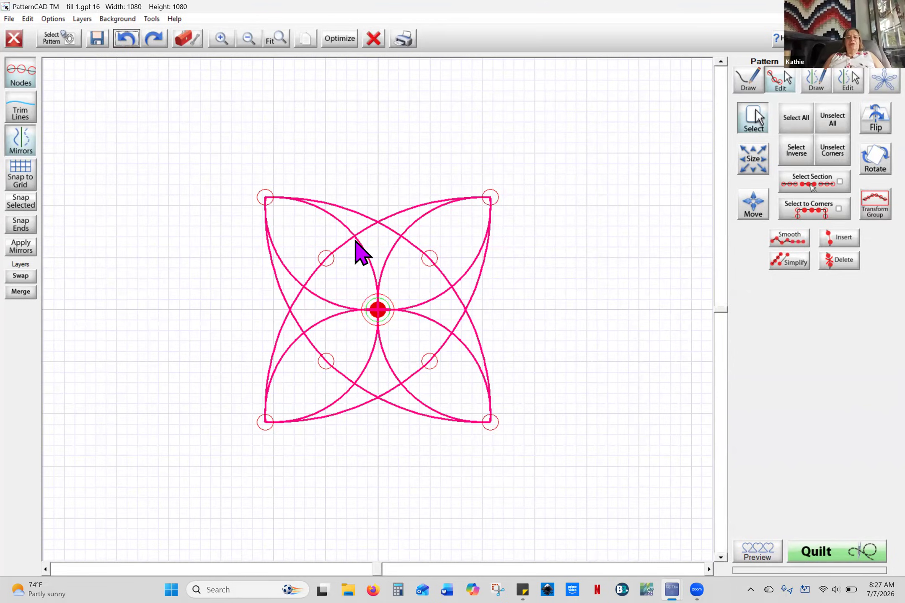
Optimize the block pattern by removing all trim breaks and accept the result
left_click(346, 41)
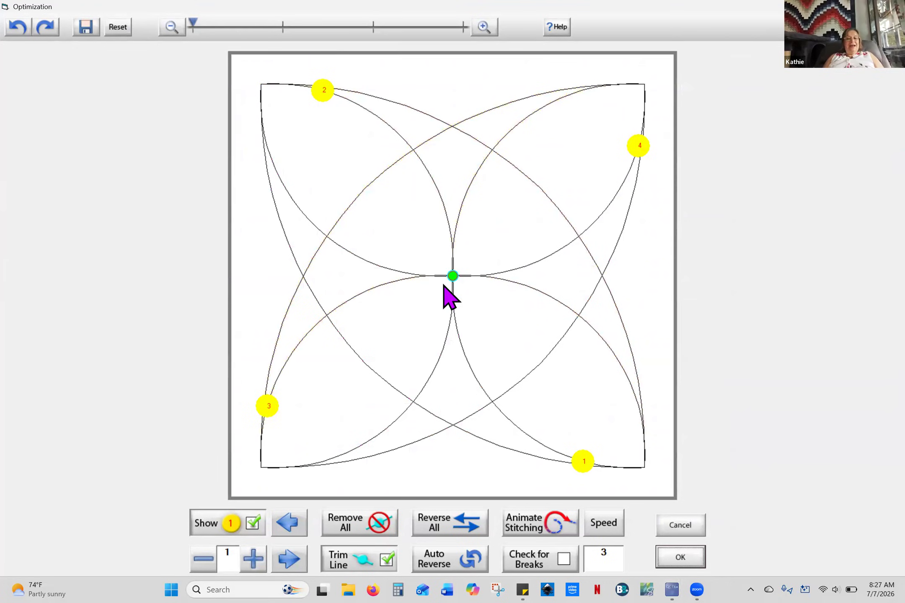
left_click(387, 529)
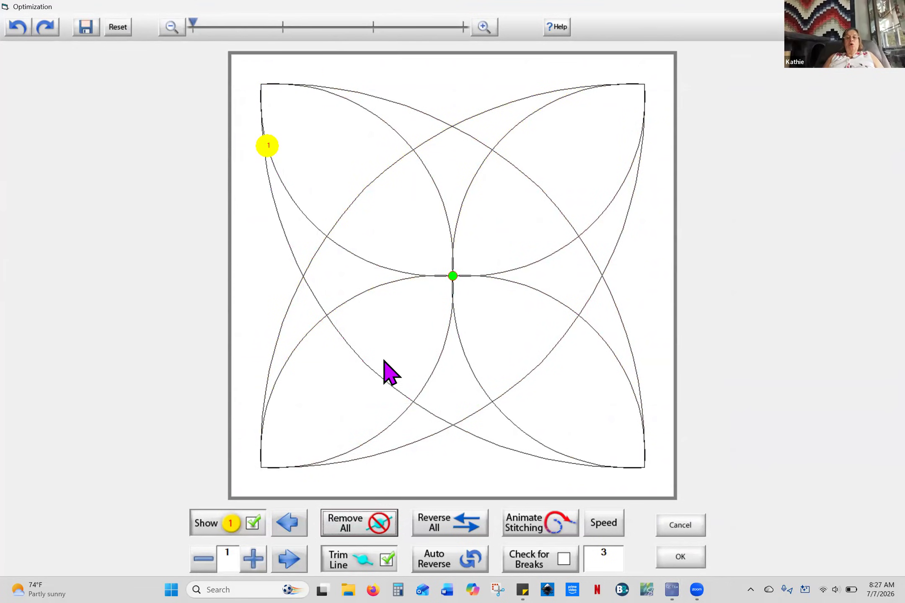
left_click(680, 557)
left_click(681, 558)
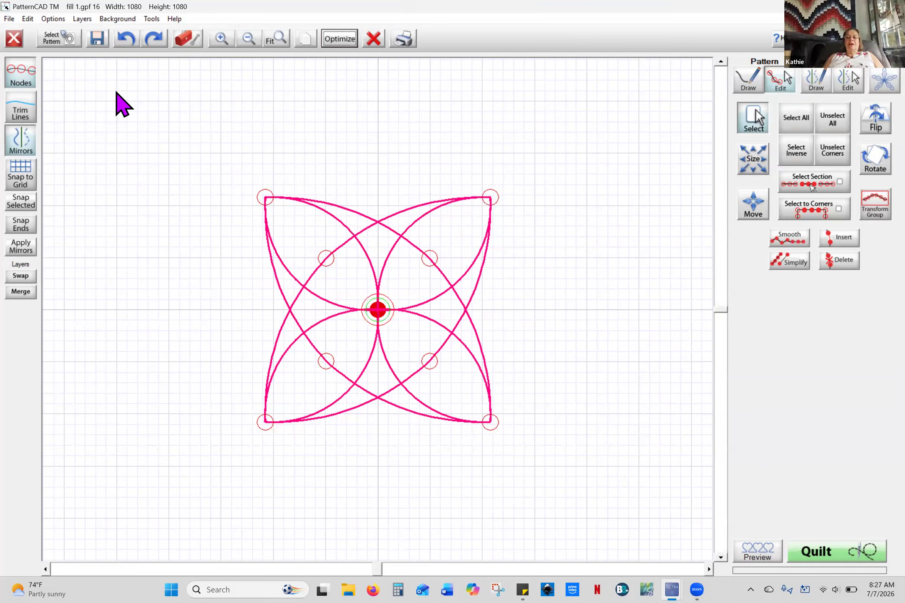
With equal node spacing off, draw an arc from the centre node to the pattern's upper-right corner, curved just inside the petal's upper edge
left_click(749, 80)
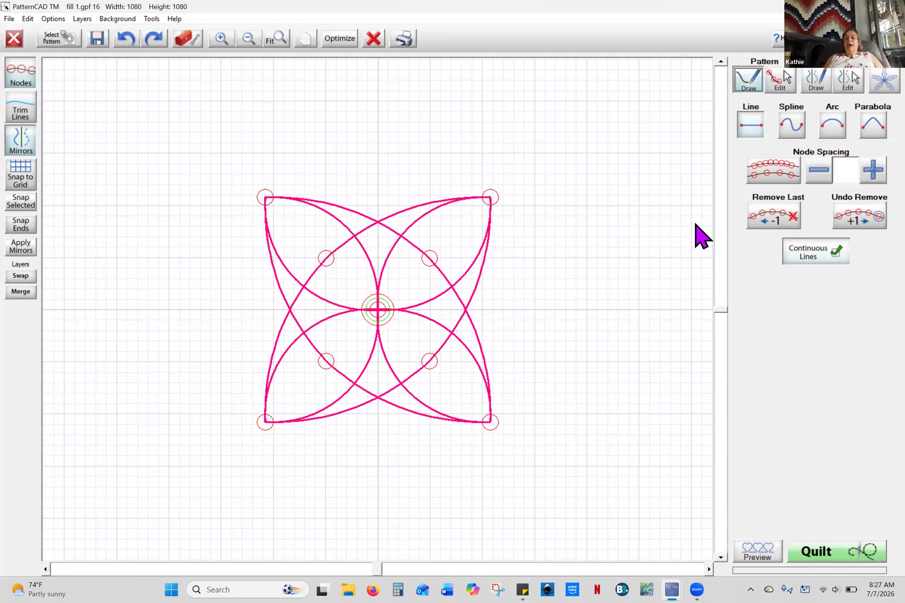
left_click(770, 183)
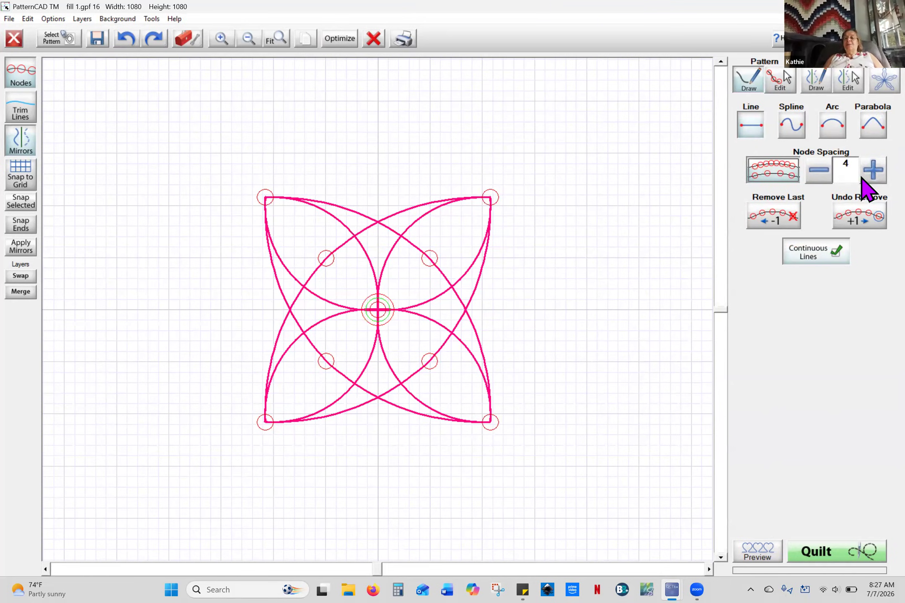
left_click(764, 178)
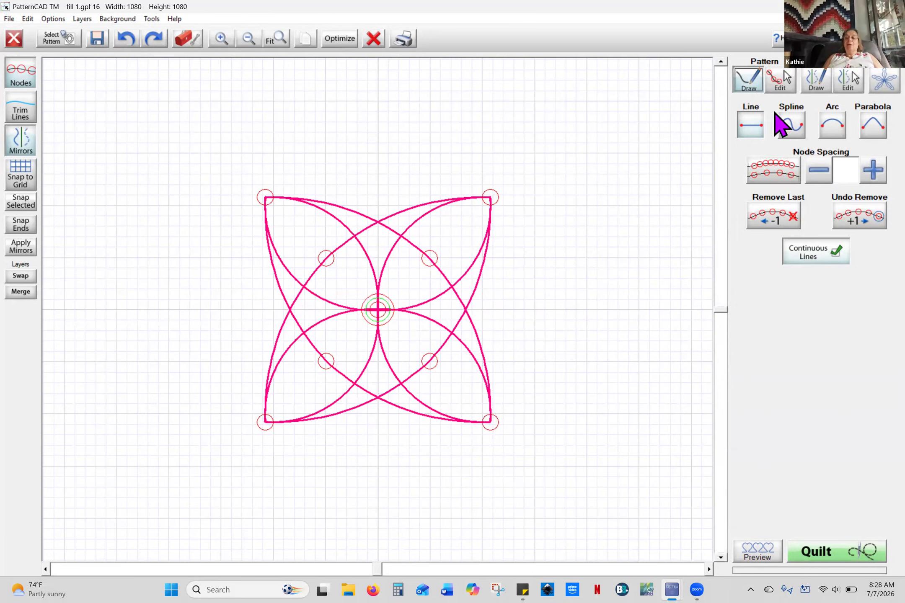
left_click(835, 127)
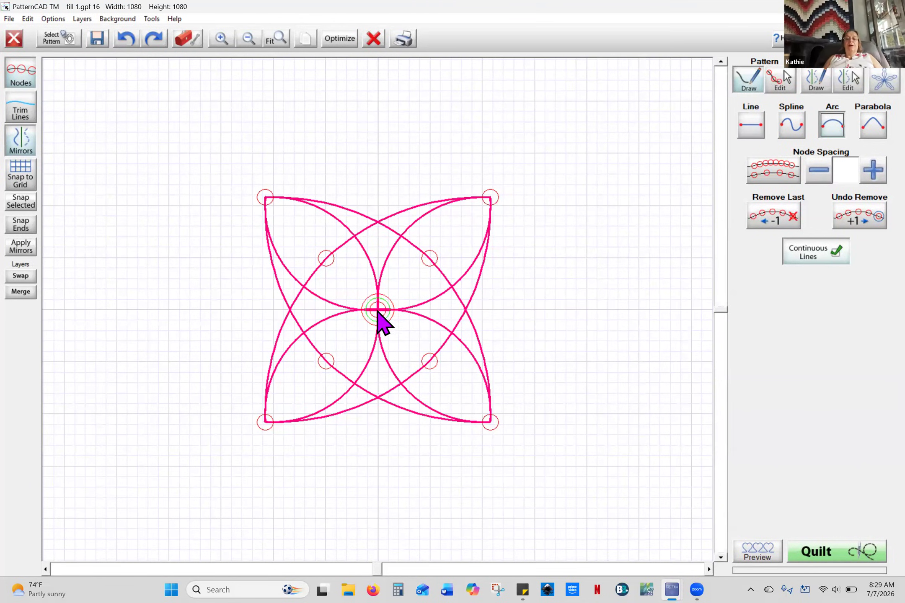
left_click(490, 197)
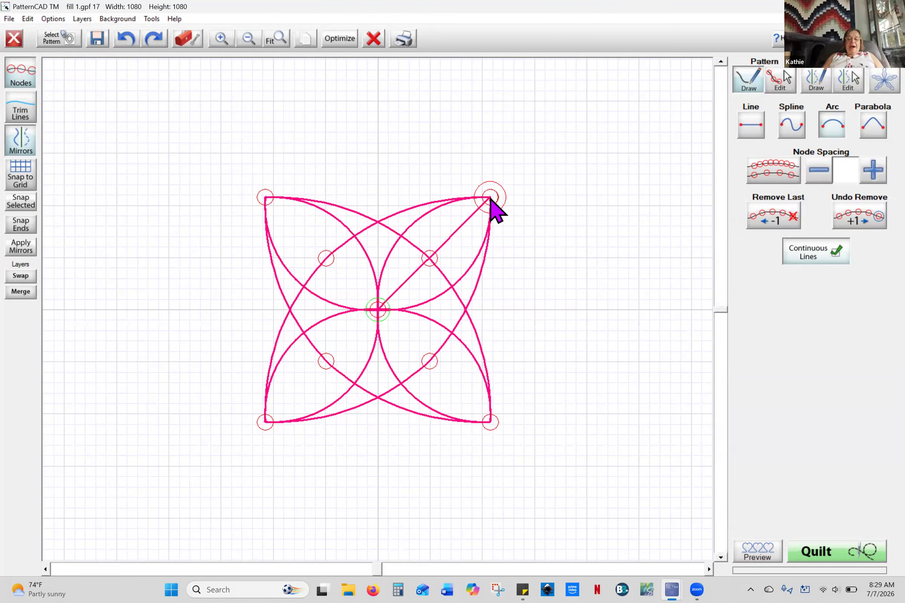
right_click(491, 199)
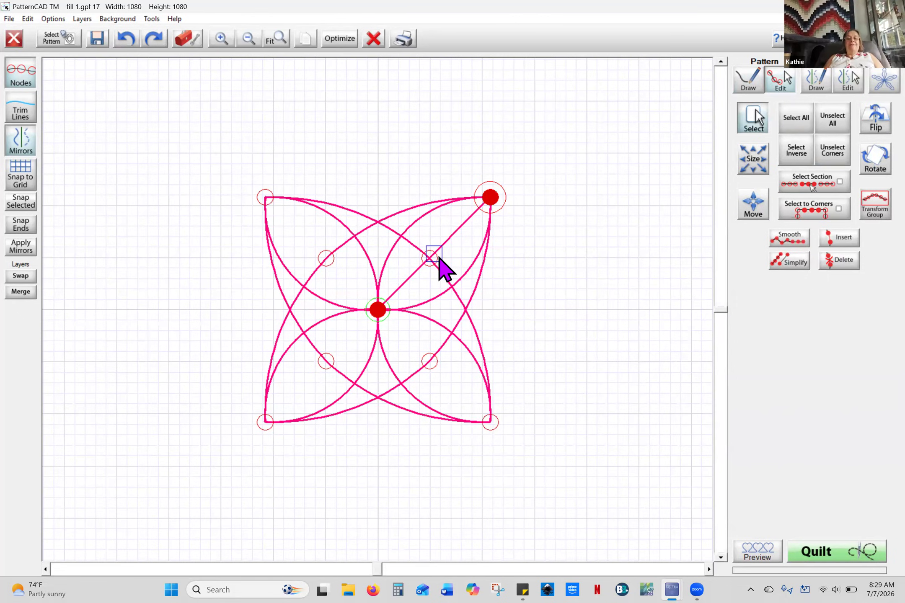
left_click_drag(439, 257, 421, 231)
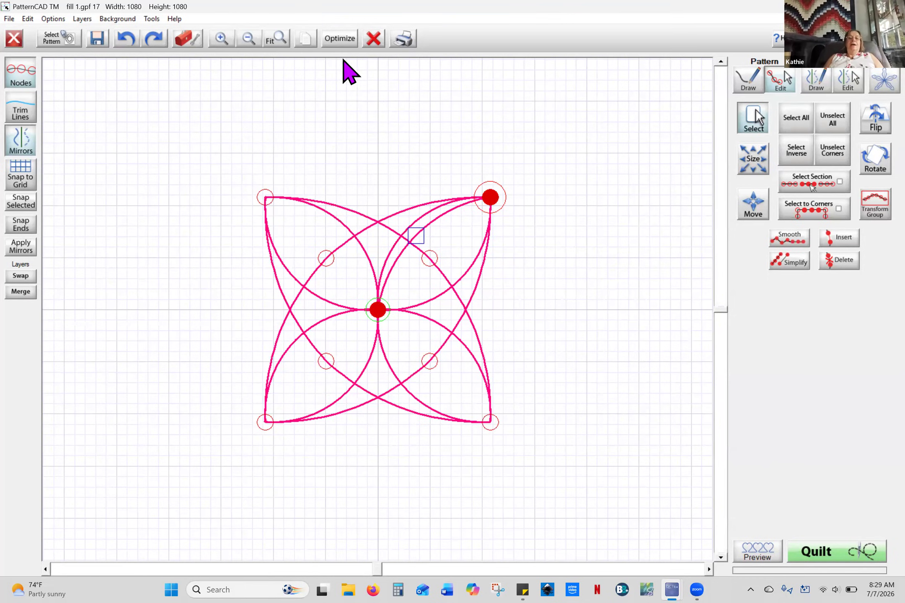
Optimize the pattern by removing all trim breaks and reversing the stitching so it starts at the upper-right corner and ends at the centre
left_click(339, 39)
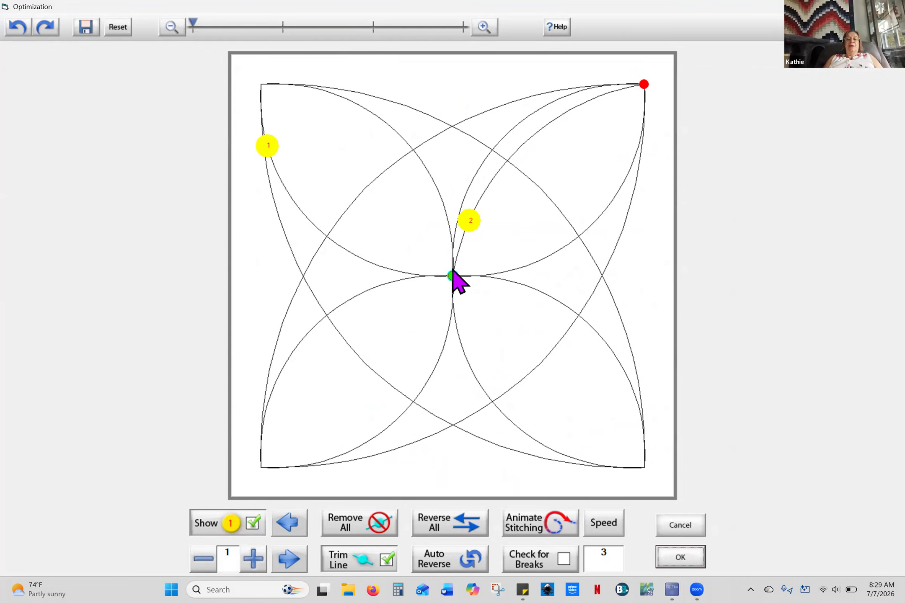
left_click(386, 529)
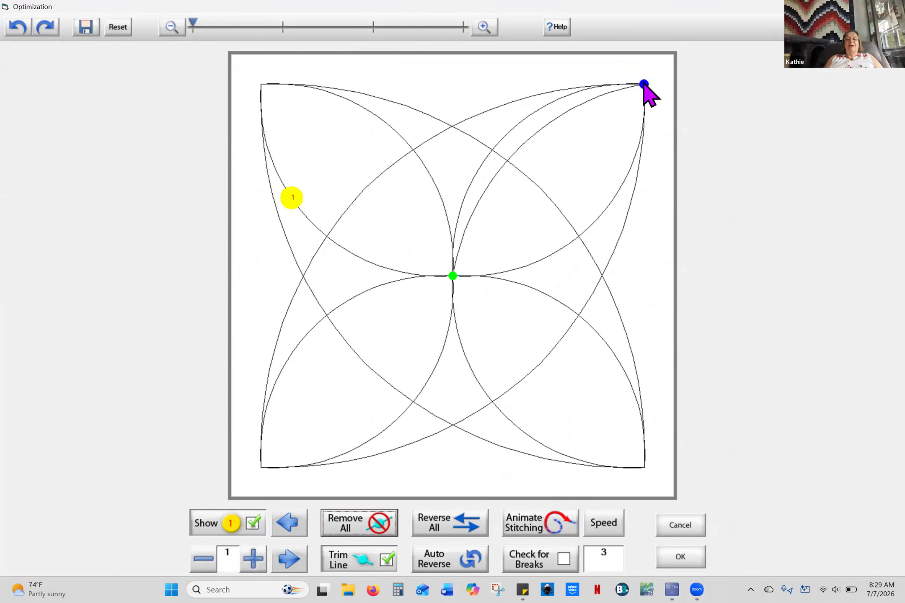
left_click(453, 276)
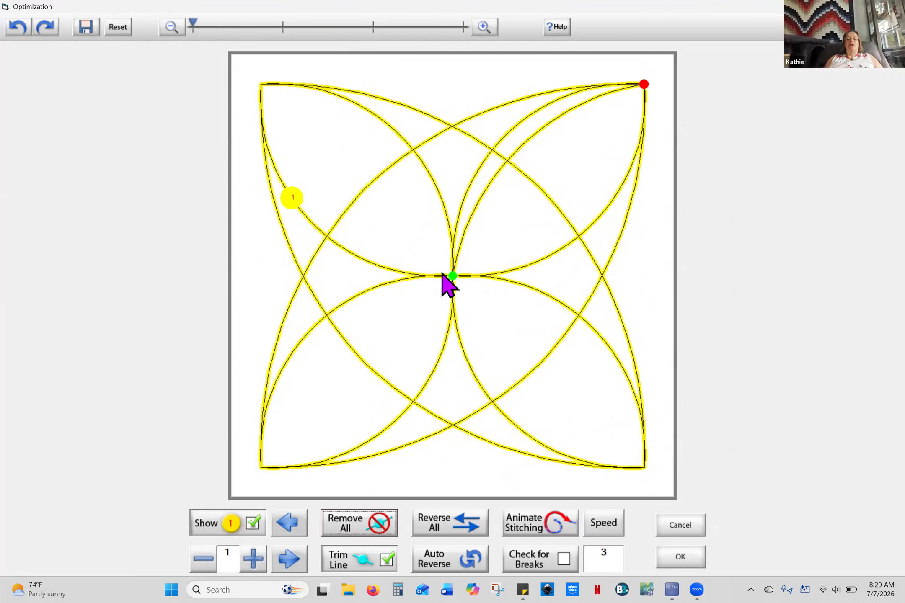
left_click(453, 276)
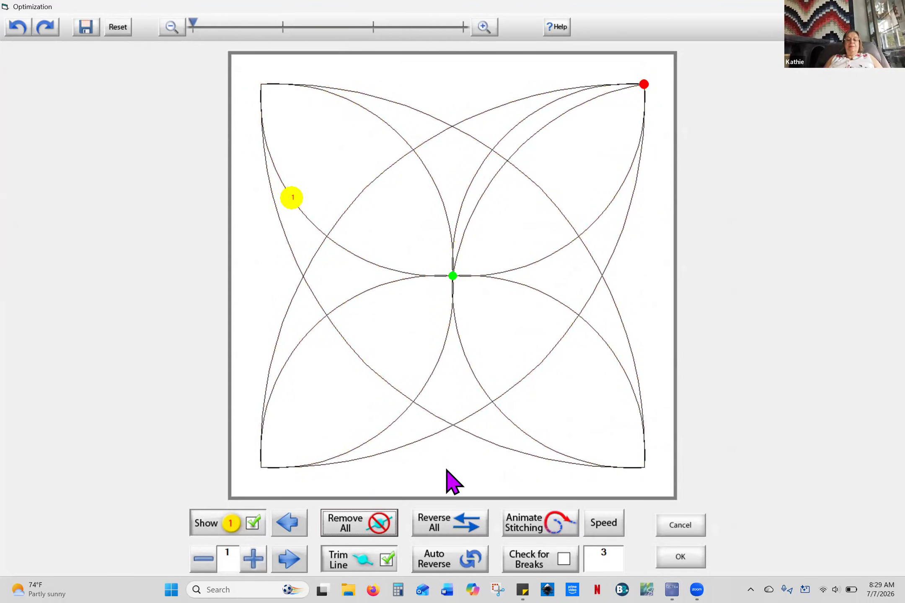
key("Tab")
key("space")
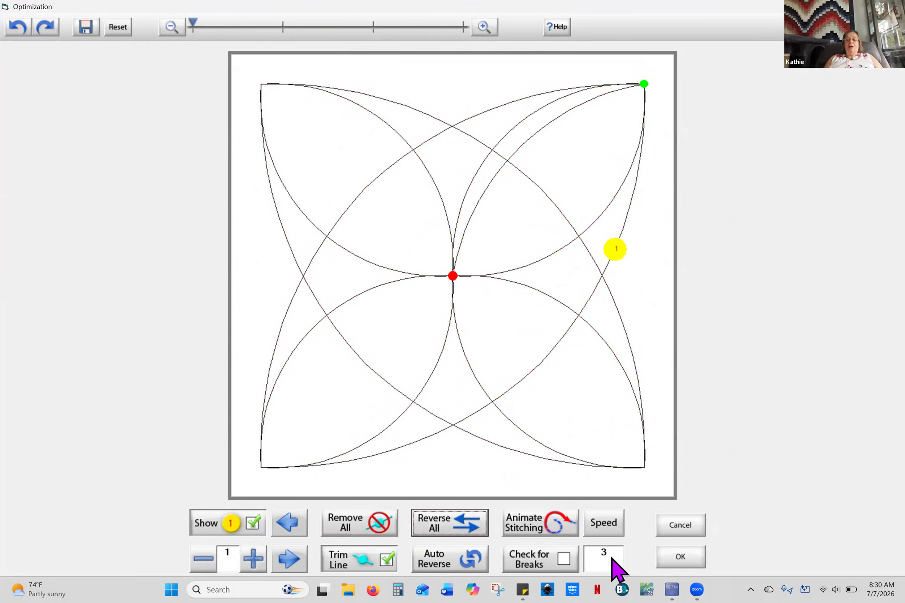
left_click(679, 558)
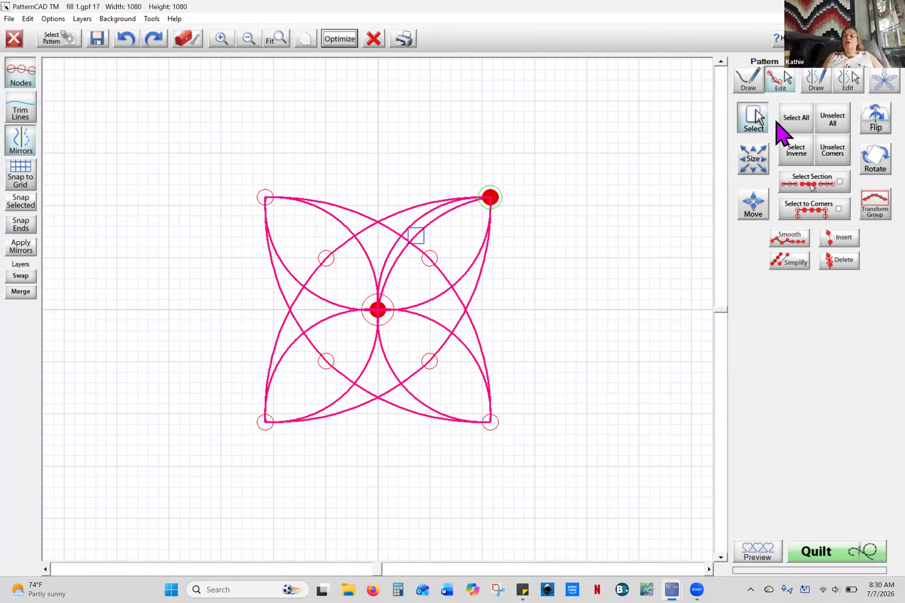
Draw an arc from the centre node to the pattern's upper-left corner, curved just inside the petal's upper edge
left_click(757, 83)
left_click(829, 126)
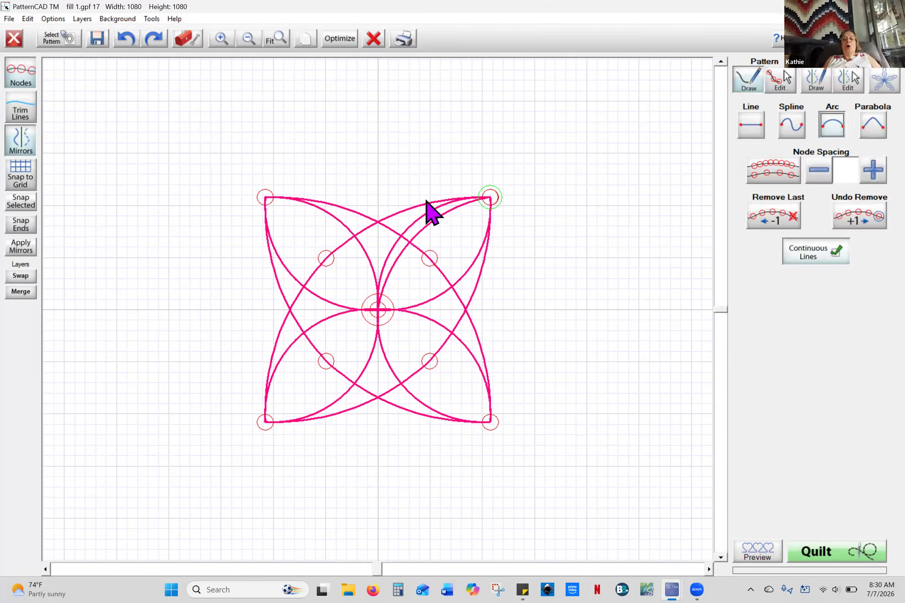
left_click(265, 198)
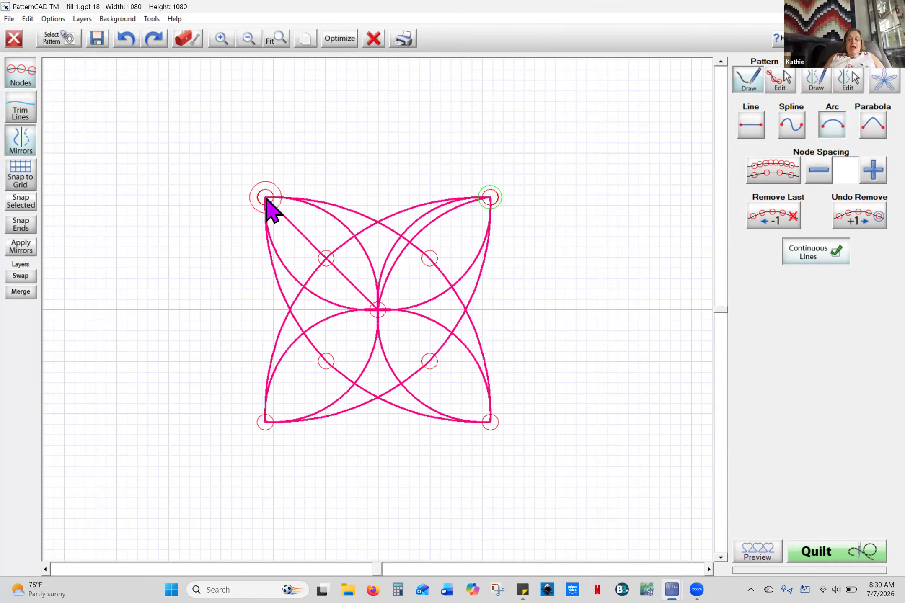
right_click(266, 200)
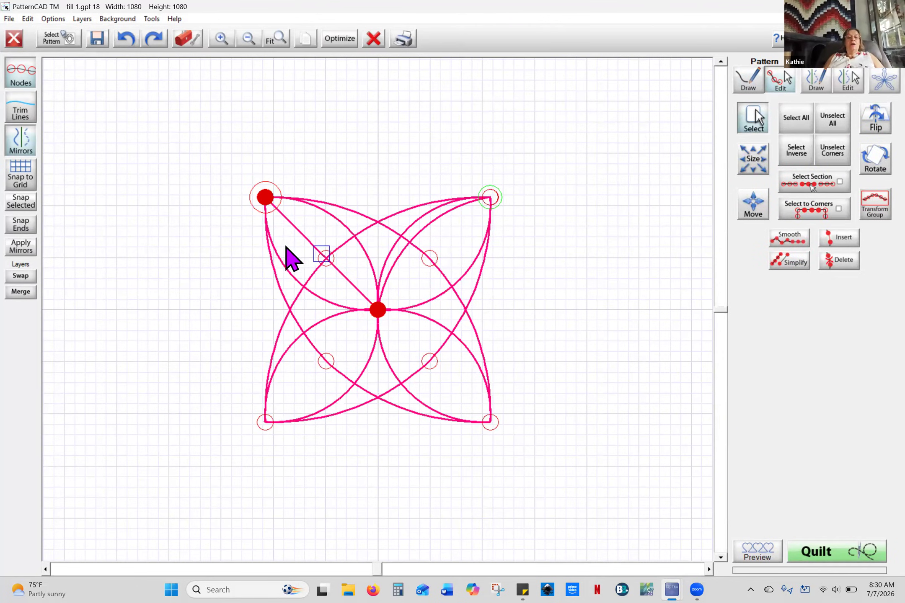
left_click(322, 256)
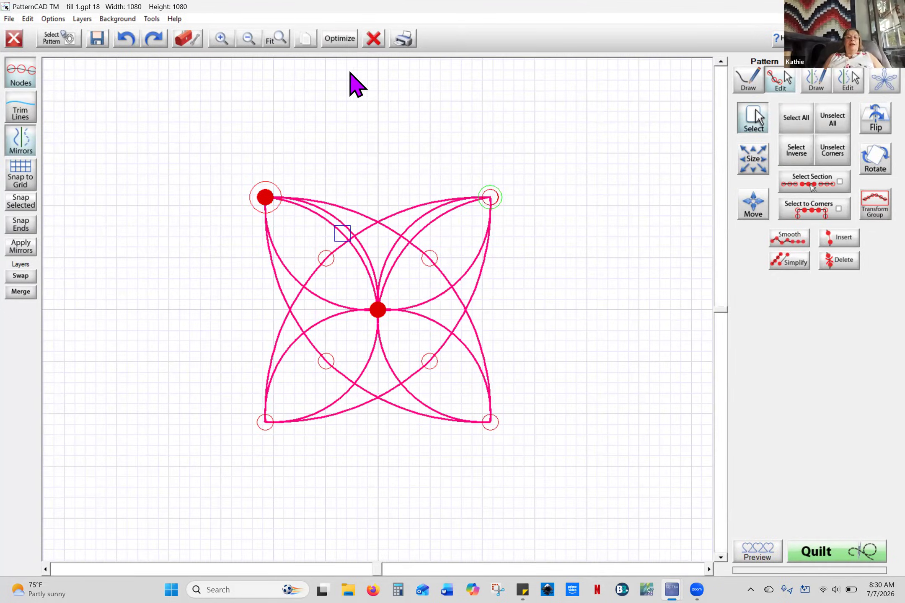
Optimize the pattern by removing all trim breaks and reversing the stitching to run from upper-left to upper-right corner, and preview it as a pantograph
left_click(350, 40)
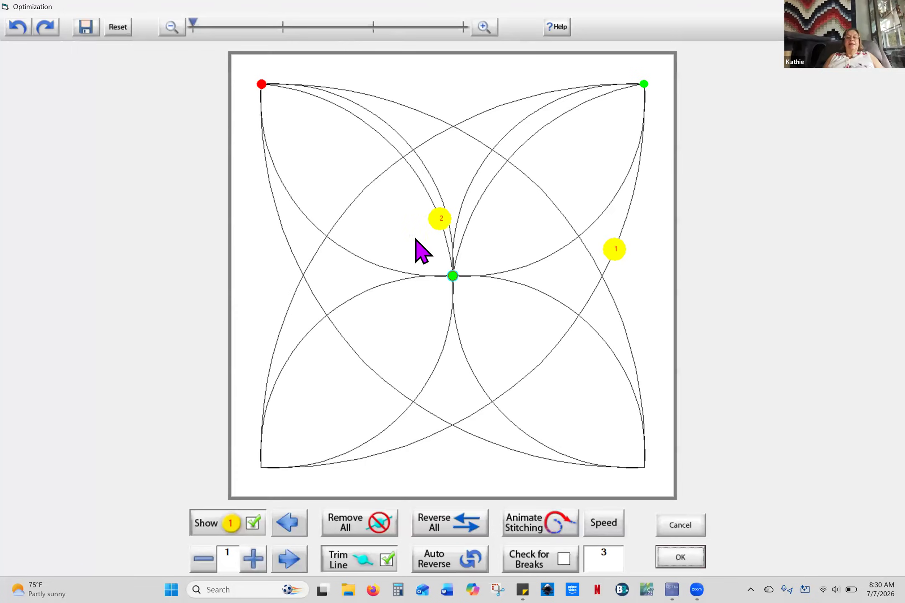
left_click(386, 529)
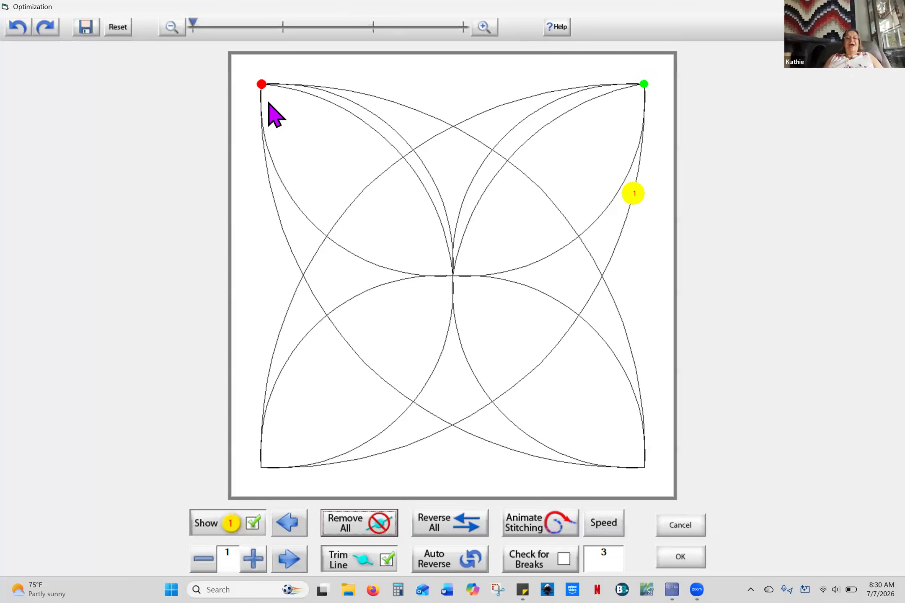
left_click(262, 86)
left_click(262, 86)
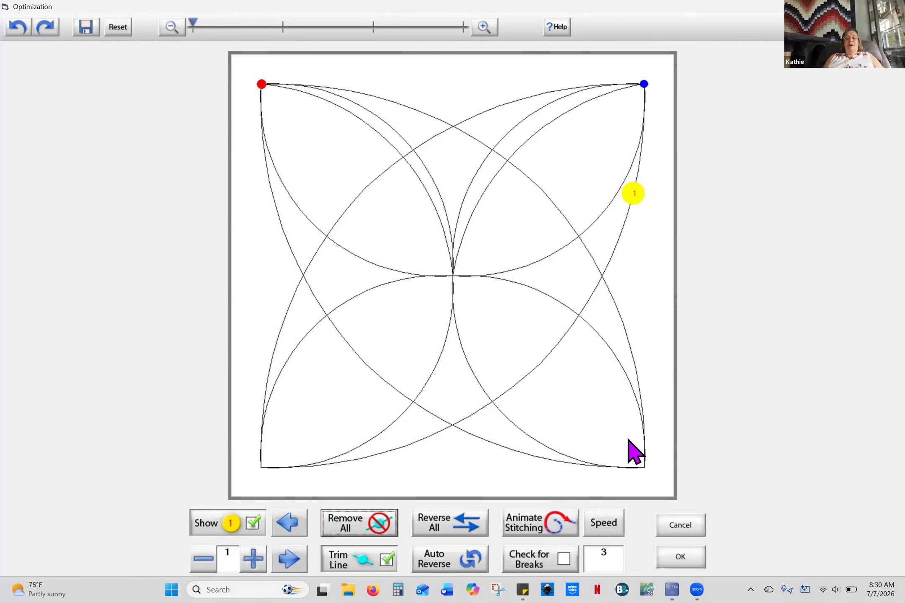
left_click(452, 539)
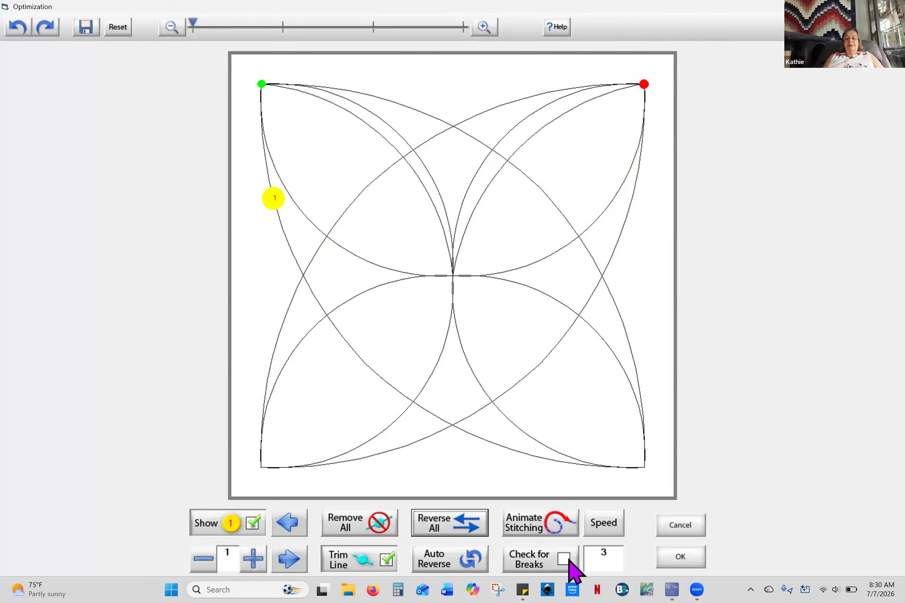
left_click(681, 559)
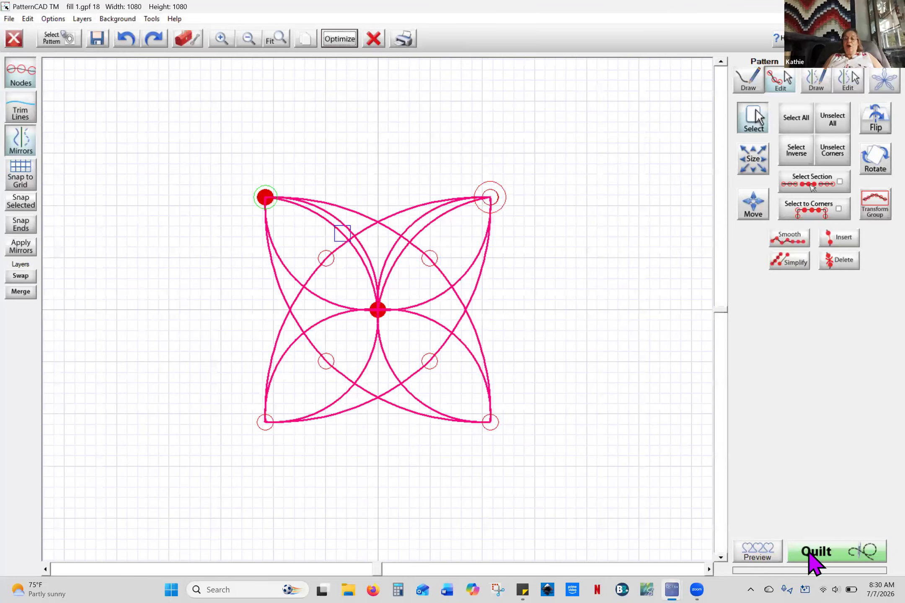
left_click(764, 555)
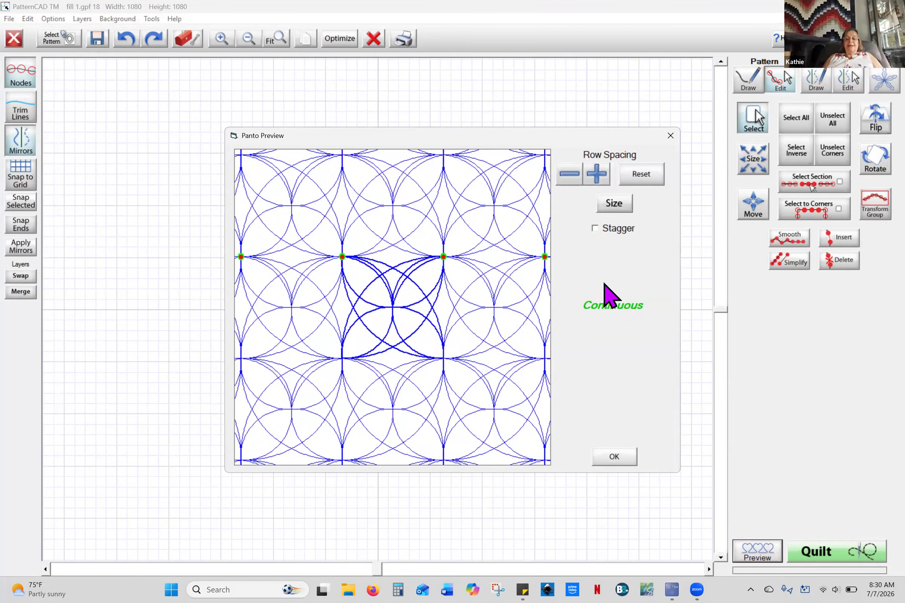
left_click(614, 457)
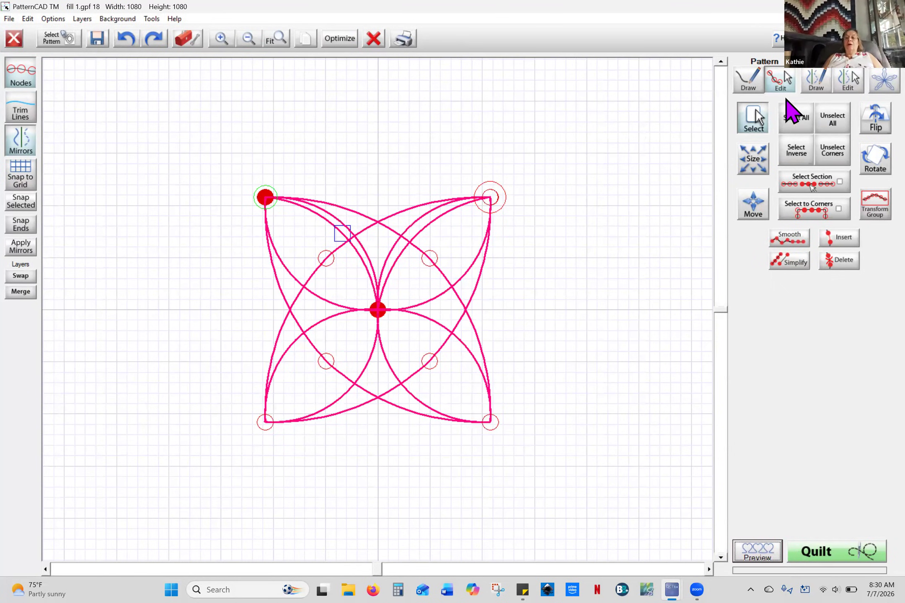
Try to snap the selected nodes at the upper-left and upper-right corners, and undo the snap
left_click(836, 121)
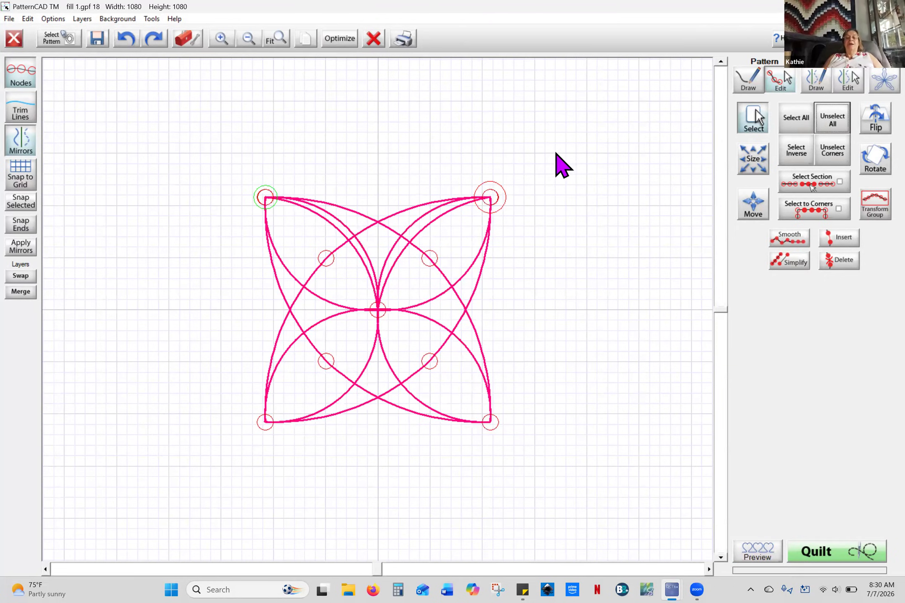
left_click_drag(521, 173, 476, 218)
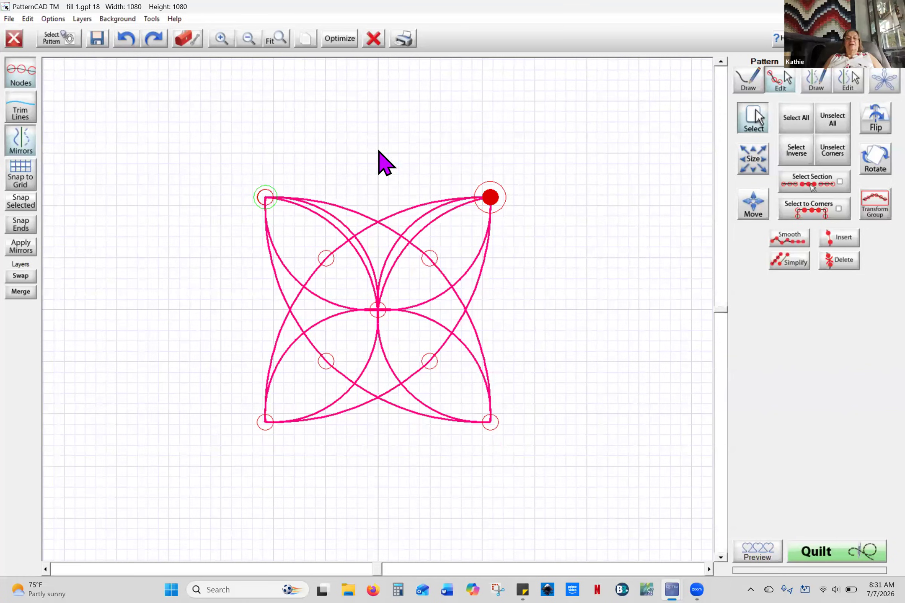
left_click_drag(290, 169, 243, 216)
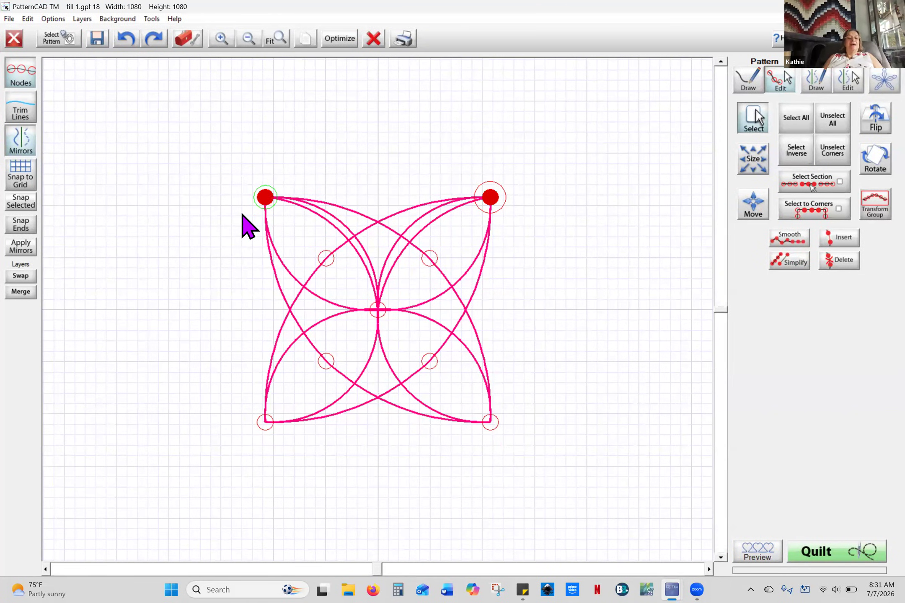
left_click(21, 202)
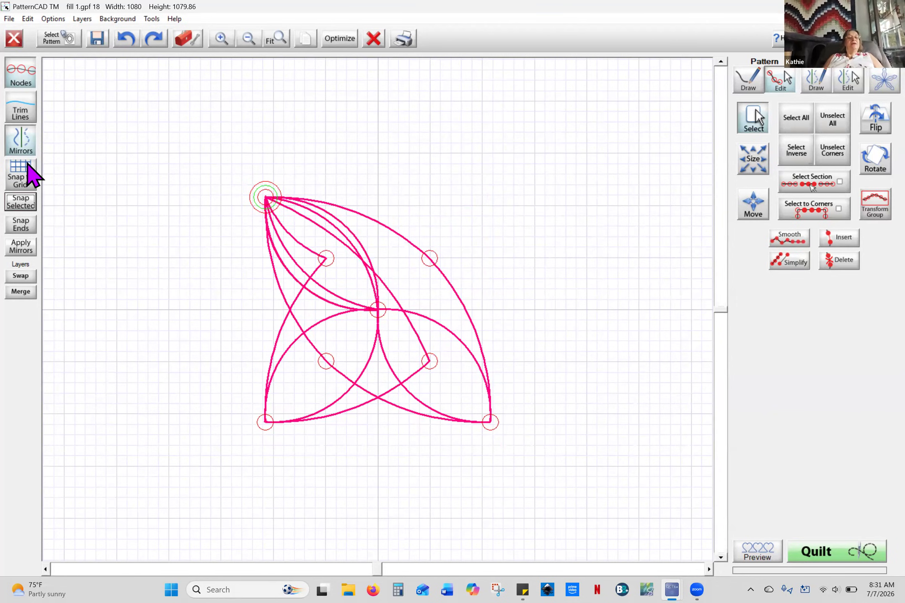
left_click(126, 40)
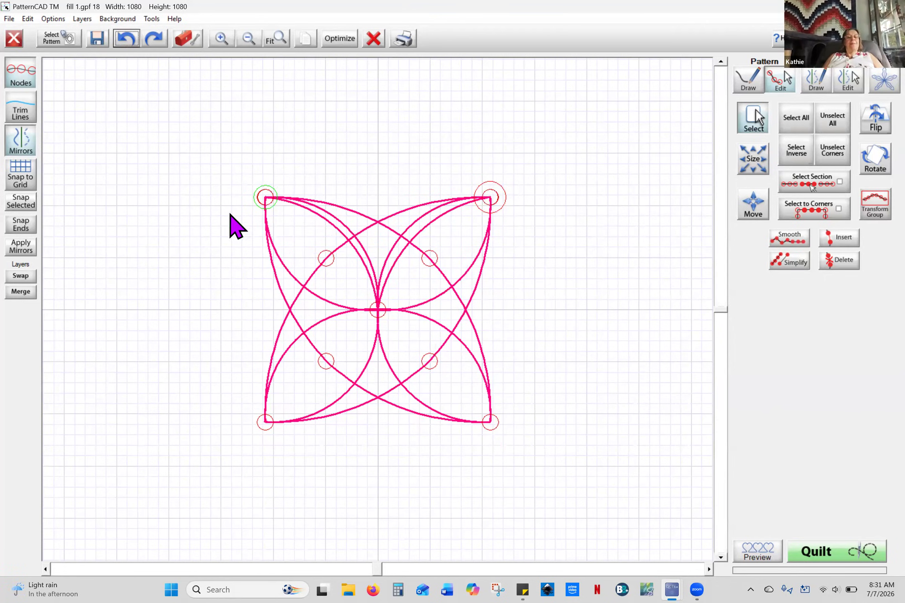
Snap only the vertical components of the end points at the two upper corners, and preview the pattern as a pantograph
left_click_drag(297, 161, 247, 226)
left_click_drag(544, 159, 469, 220)
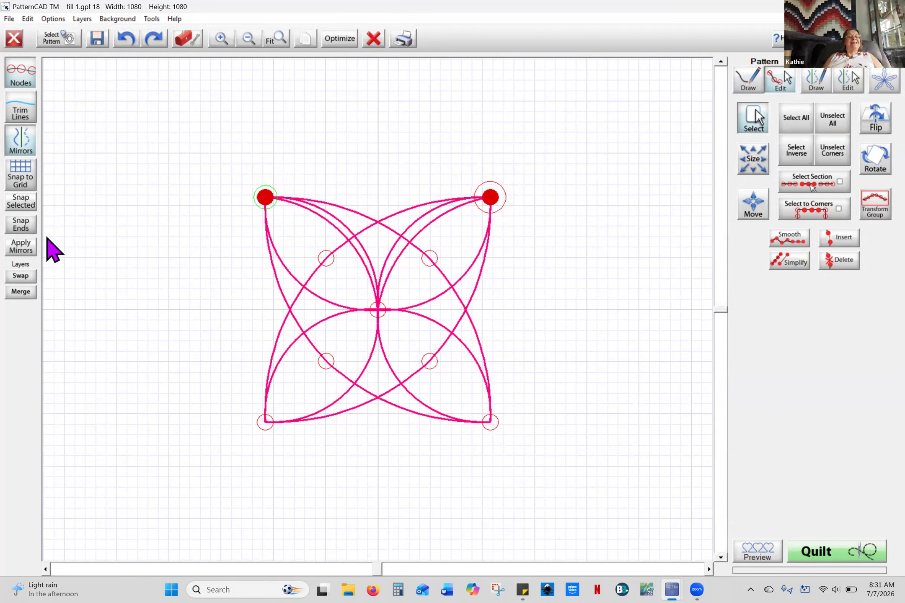
left_click(25, 229)
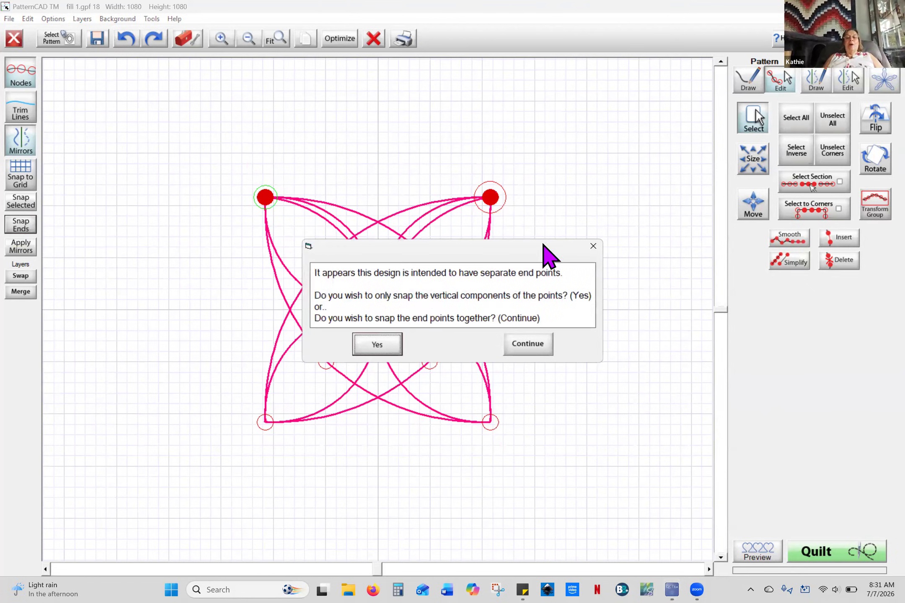
left_click(398, 346)
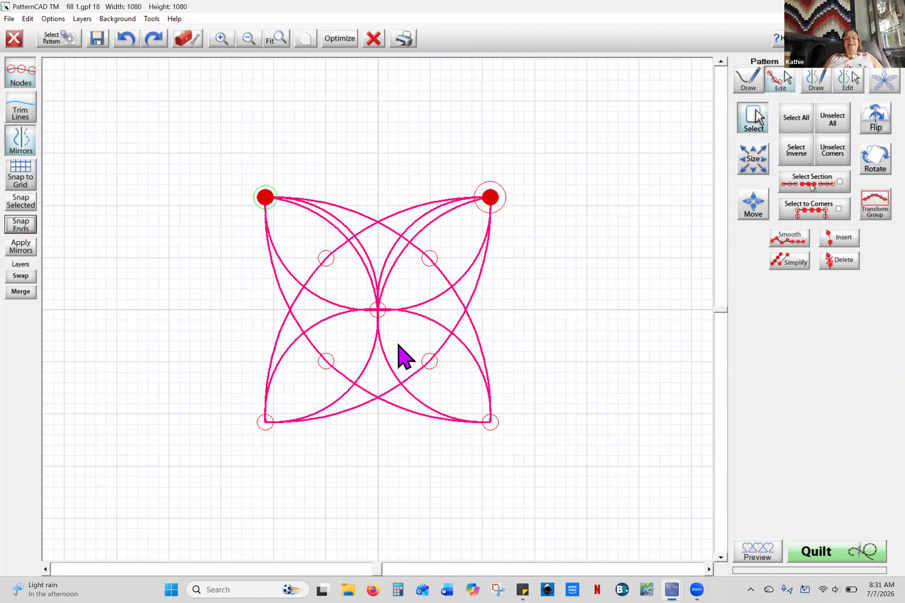
left_click(755, 556)
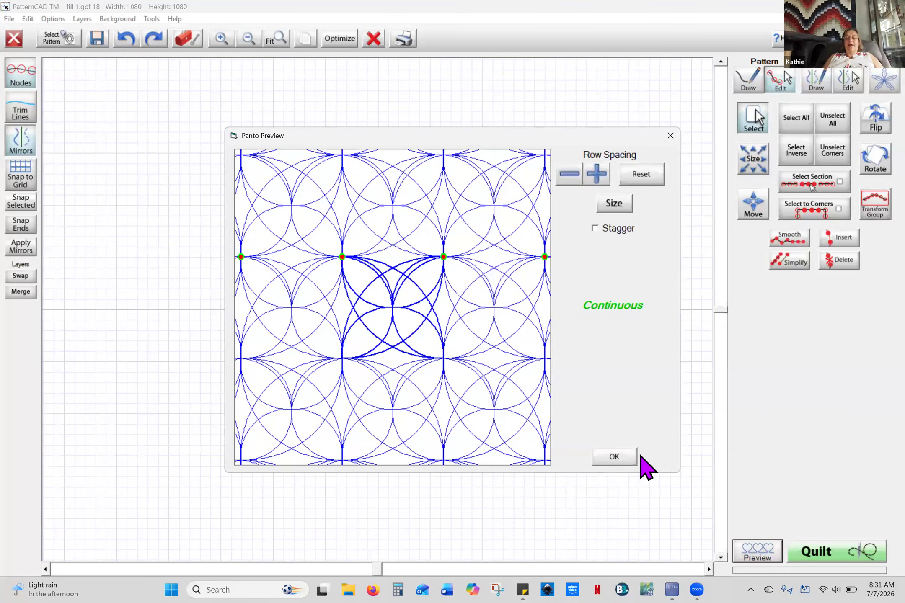
left_click(628, 453)
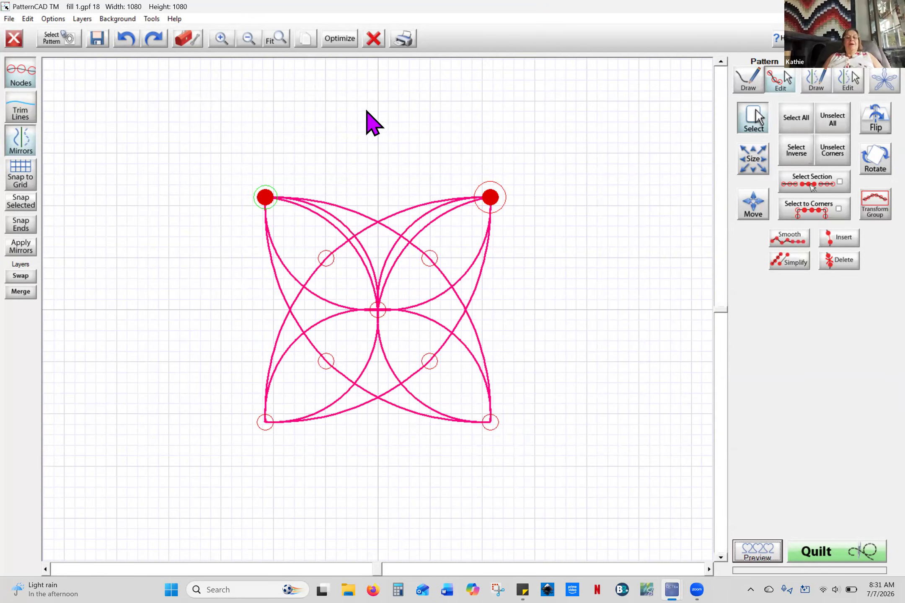
Undo the edits back to the plain block pattern without the added arcs to the upper corners
left_click(132, 42)
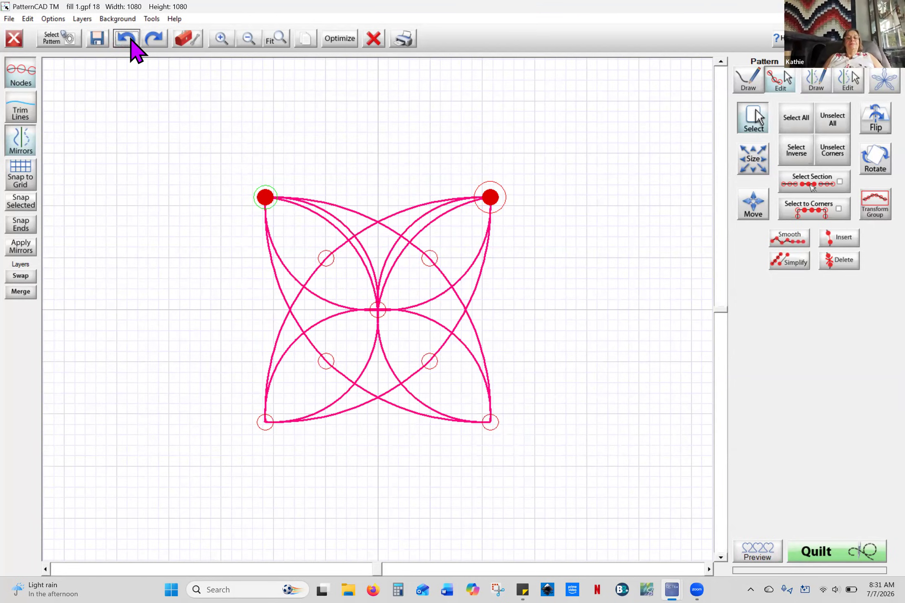
left_click(127, 40)
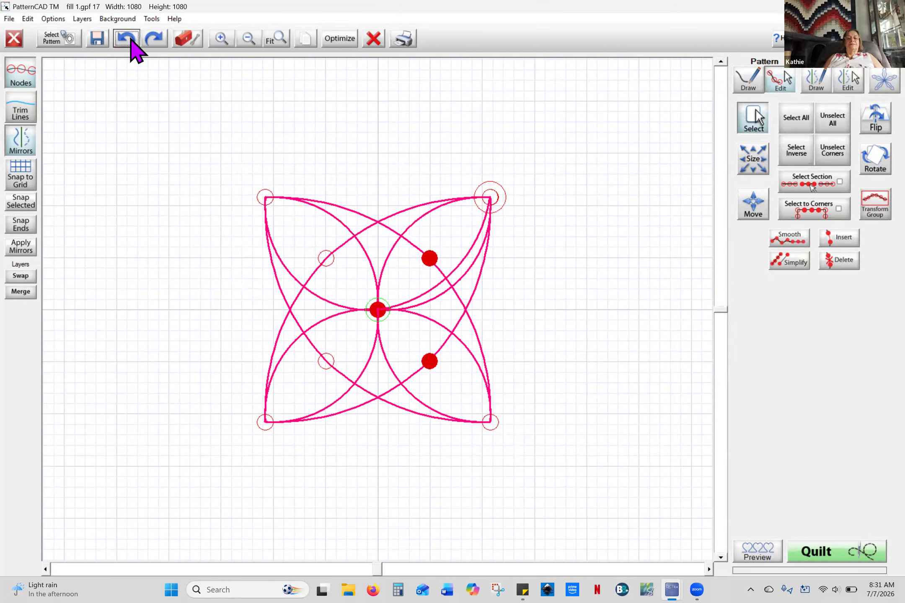
left_click(131, 41)
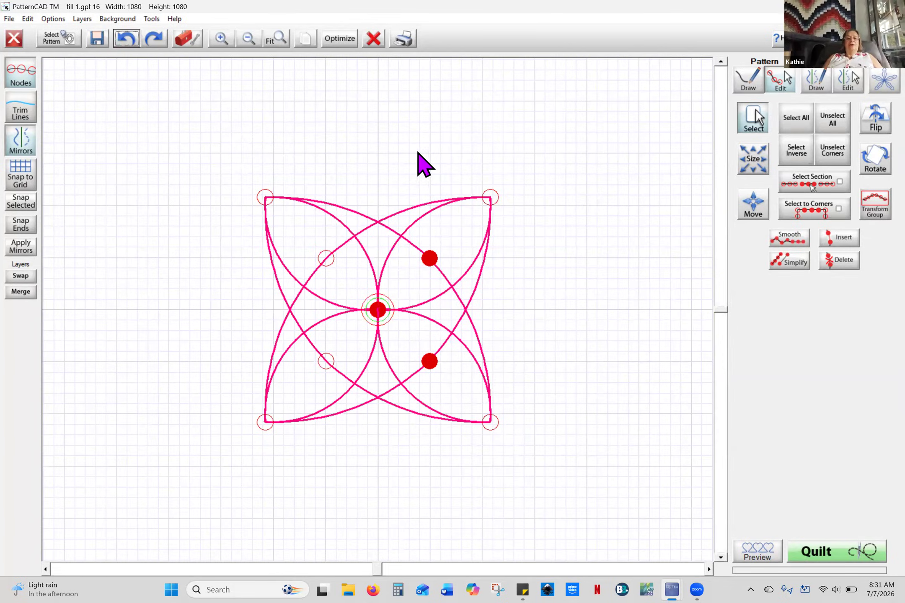
Optimize the plain block pattern by removing all trim breaks and accept the result
left_click(338, 39)
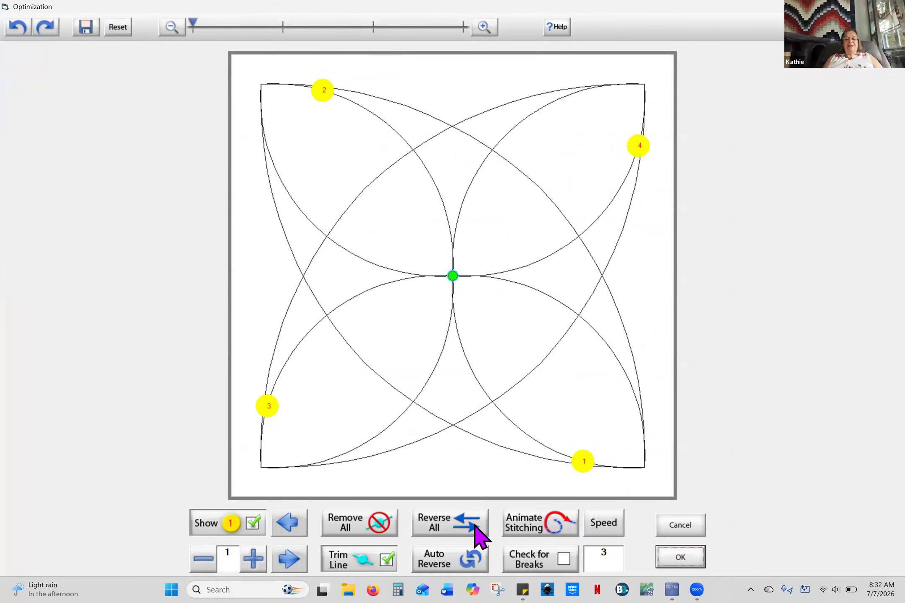
left_click(393, 529)
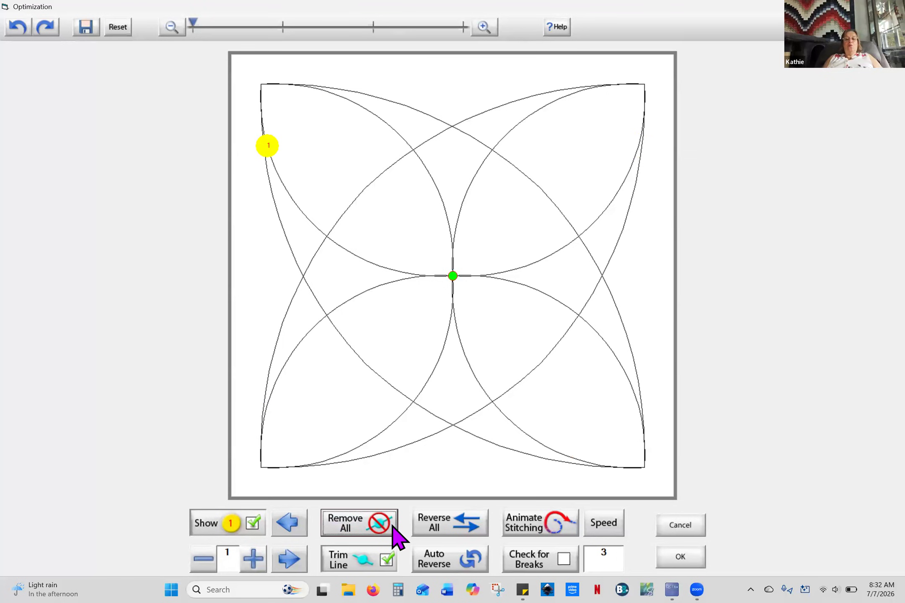
left_click(690, 559)
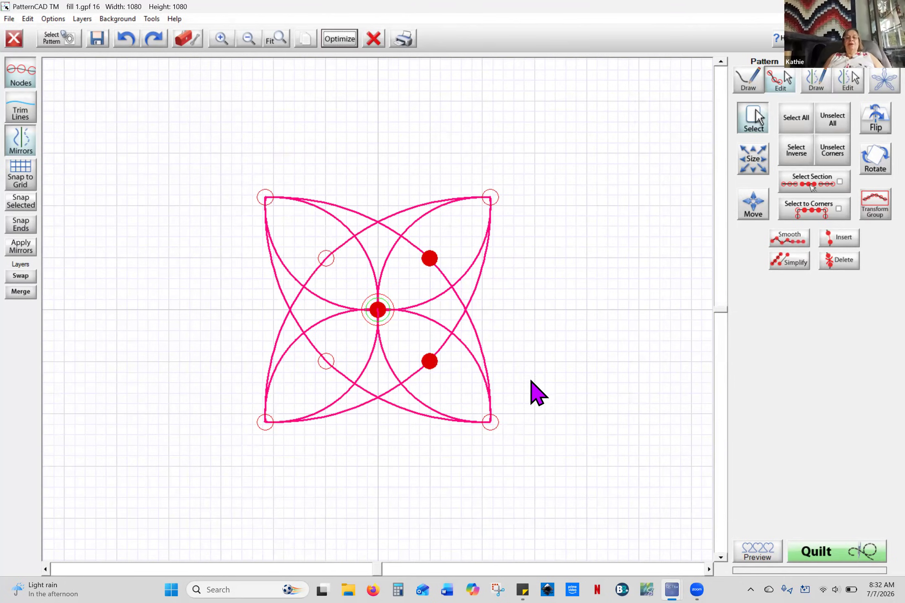
With all nodes unselected, draw an arc from the centre node to the upper-right corner, curved along the petal's lower edge
left_click(834, 127)
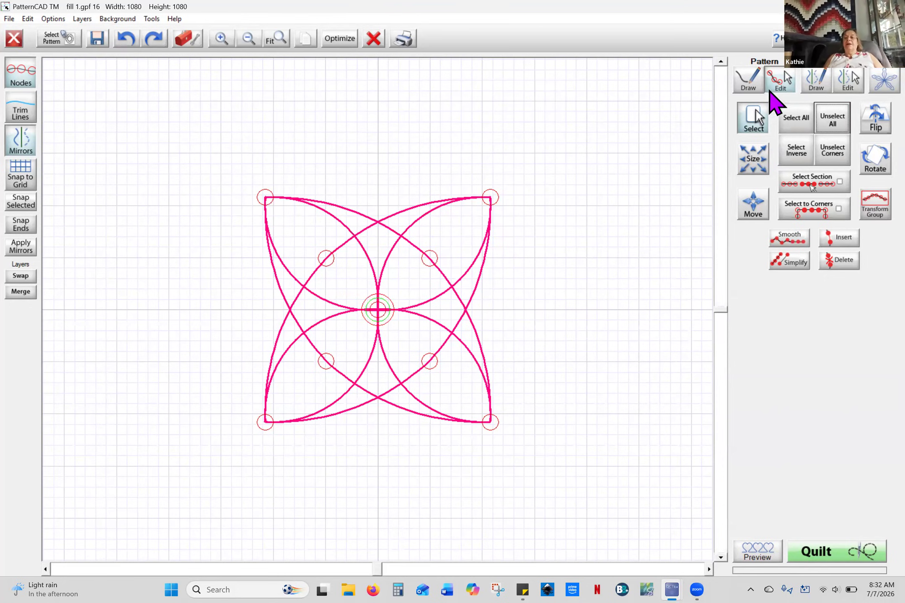
left_click(746, 88)
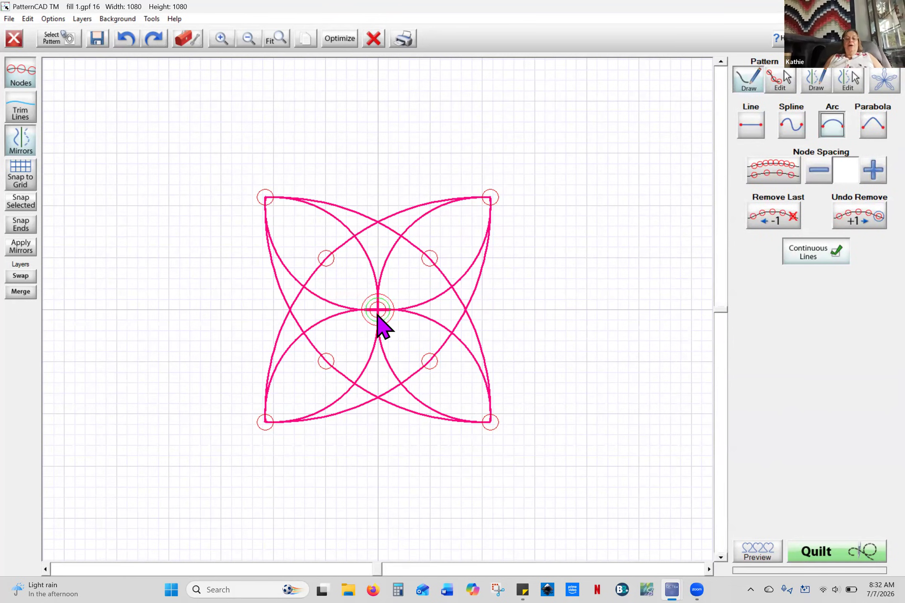
left_click(491, 198)
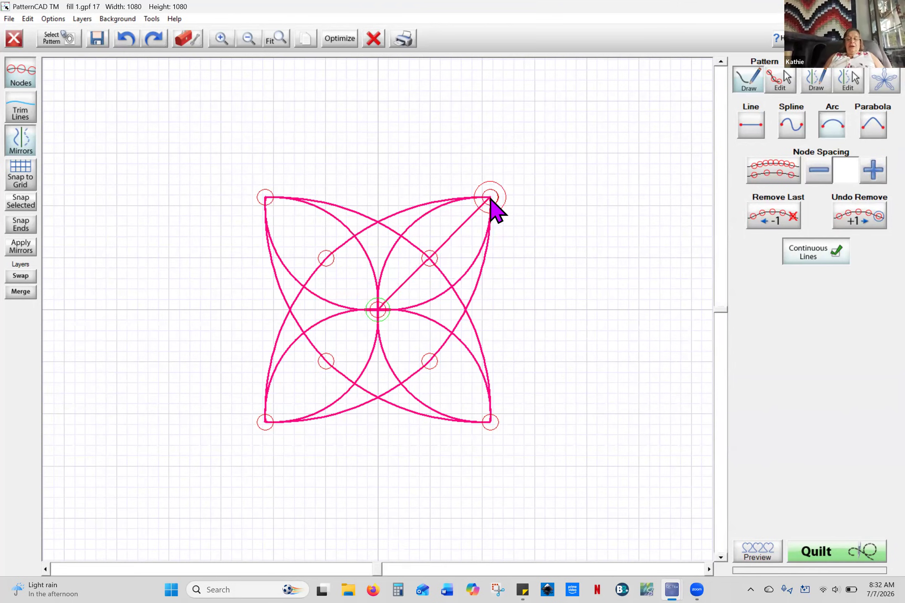
right_click(491, 199)
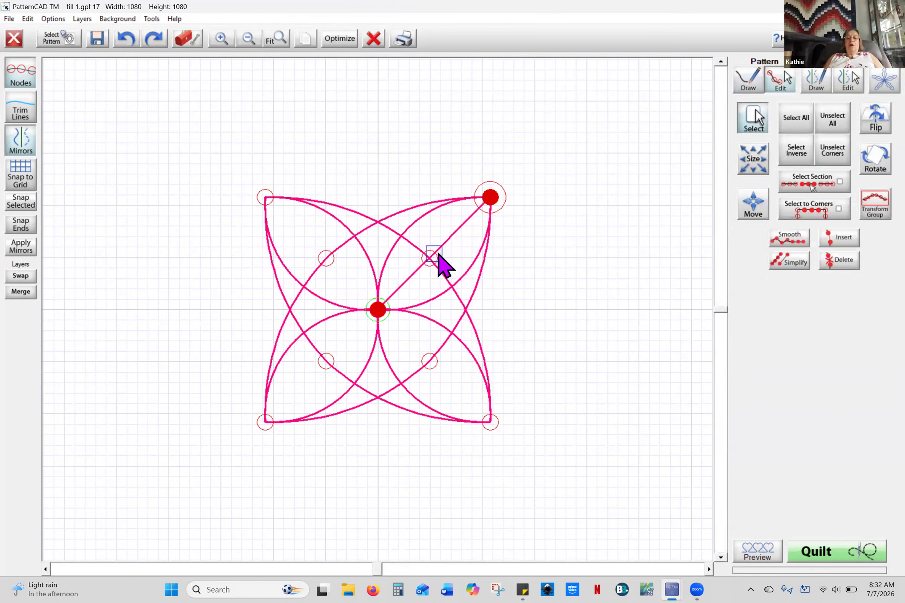
left_click_drag(439, 251, 468, 276)
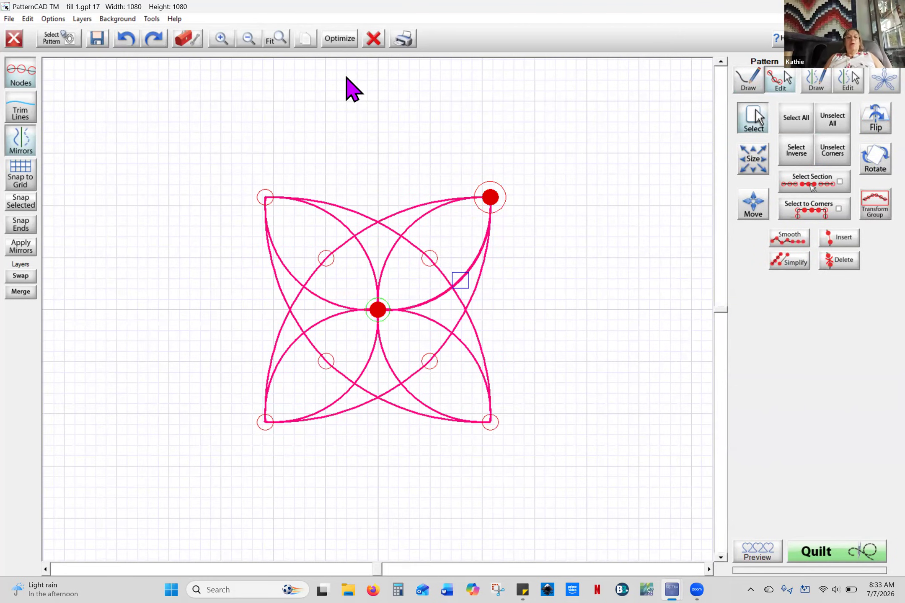
Fine-tune the new arc's curvature so it lies directly over the lower edge of the upper-right petal
left_click(228, 52)
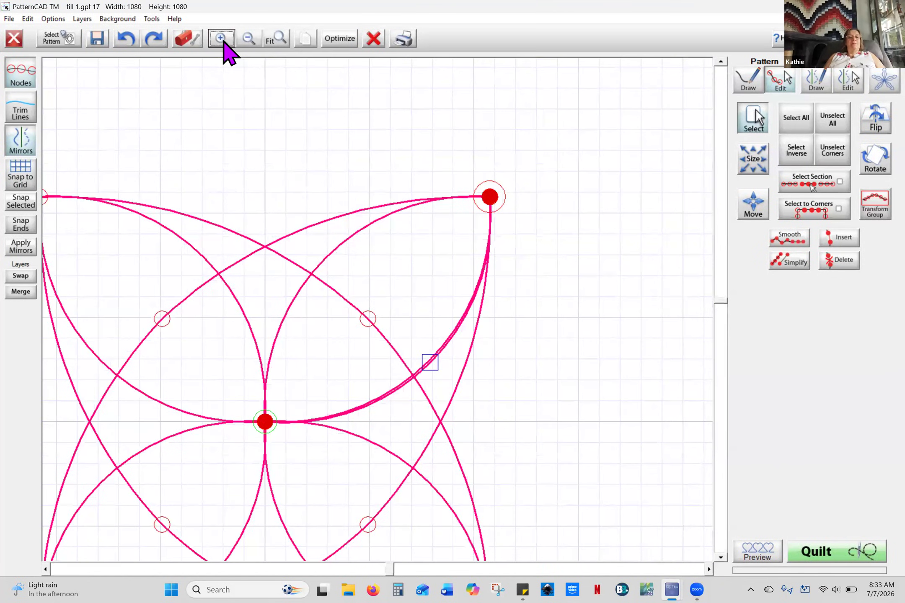
left_click(434, 365)
key("ctrl+z")
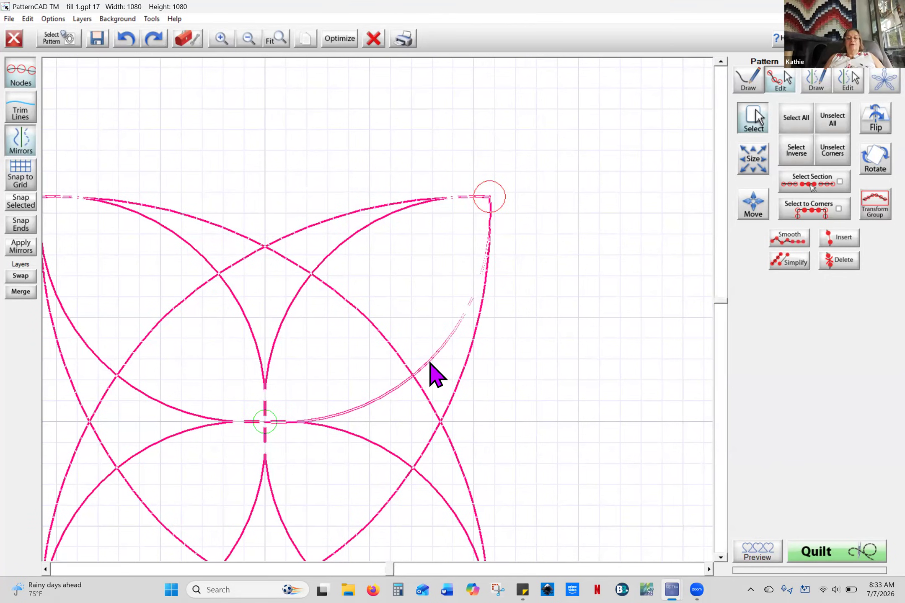
left_click(431, 362)
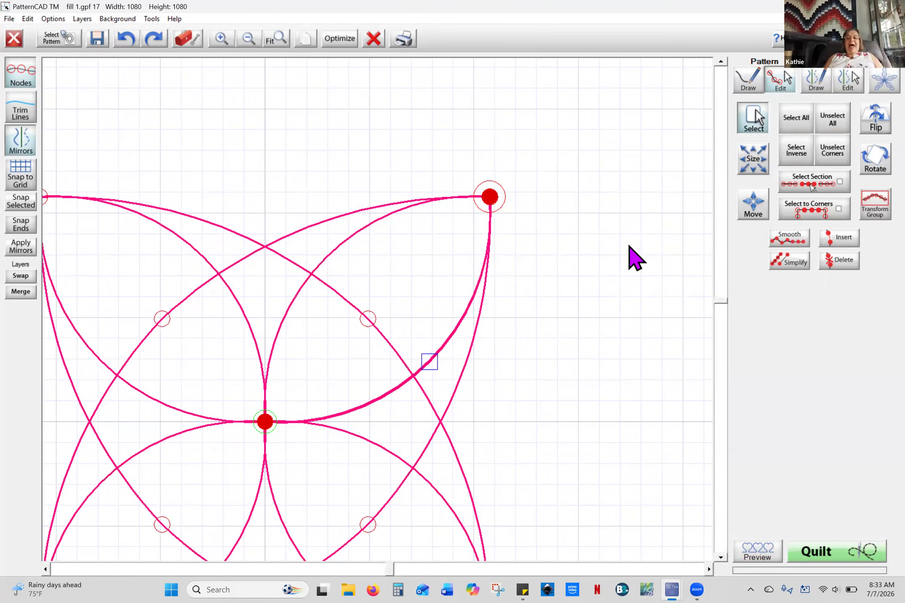
Snap together the overlapping nodes at the upper-right corner, and do the same for those at the centre
left_click(839, 130)
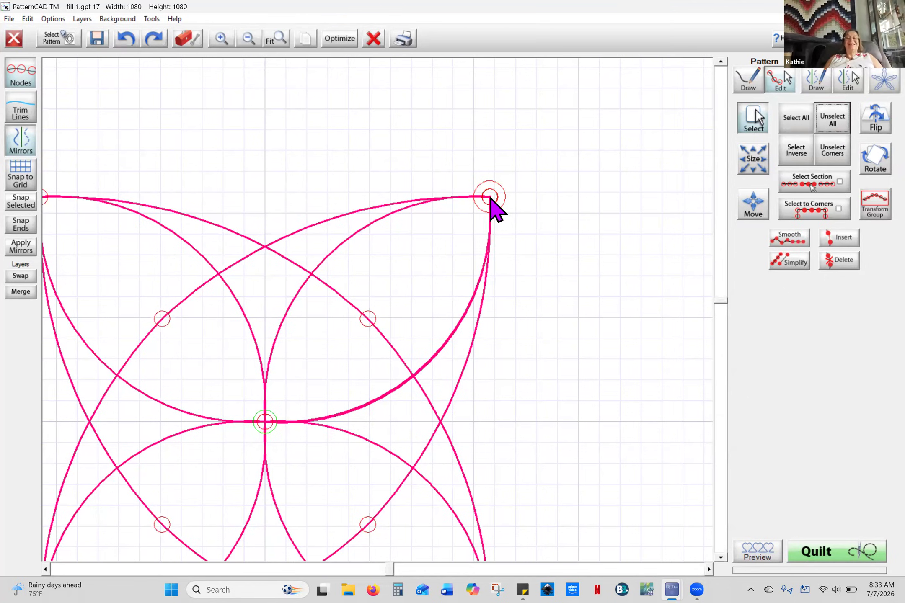
left_click_drag(525, 172, 467, 218)
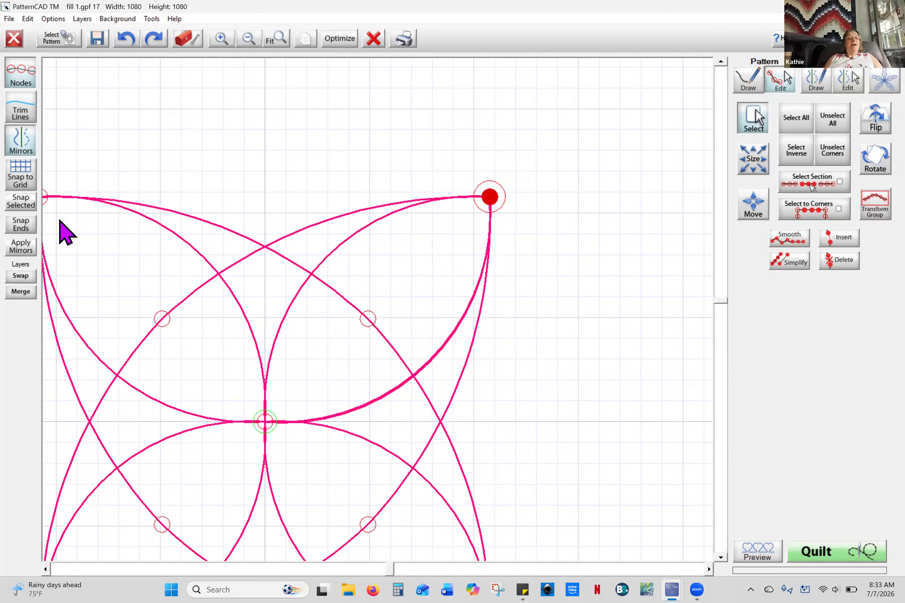
left_click(22, 203)
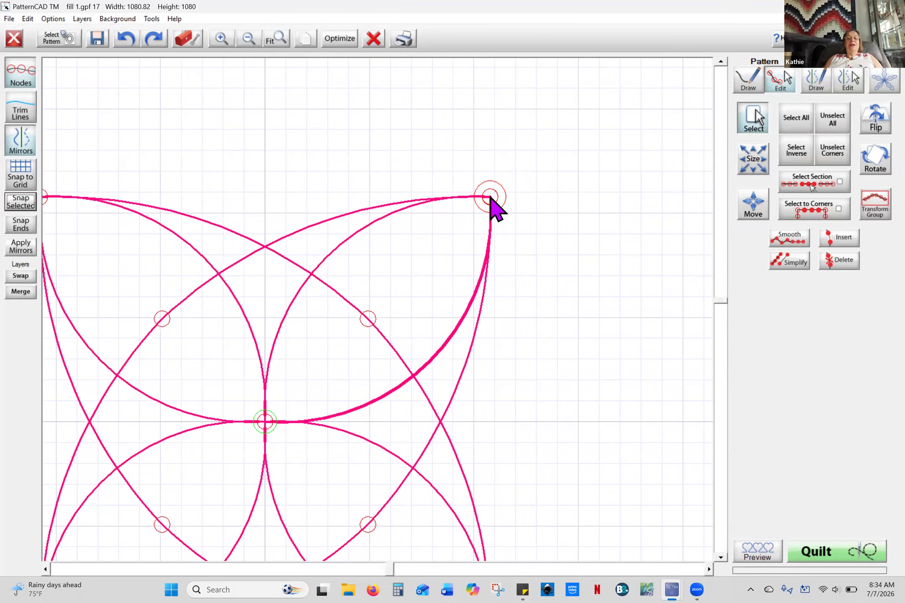
left_click_drag(288, 400, 242, 456)
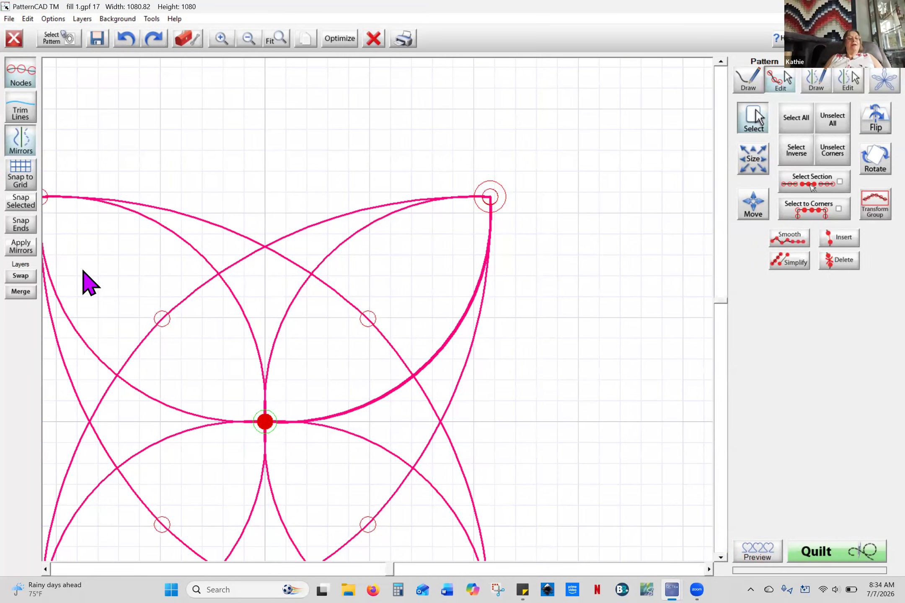
left_click(26, 205)
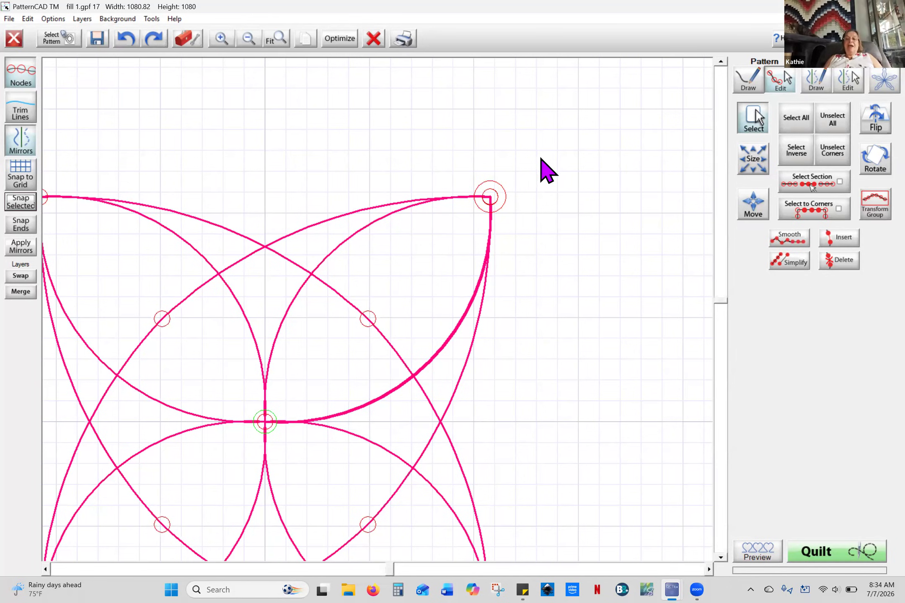
left_click(749, 80)
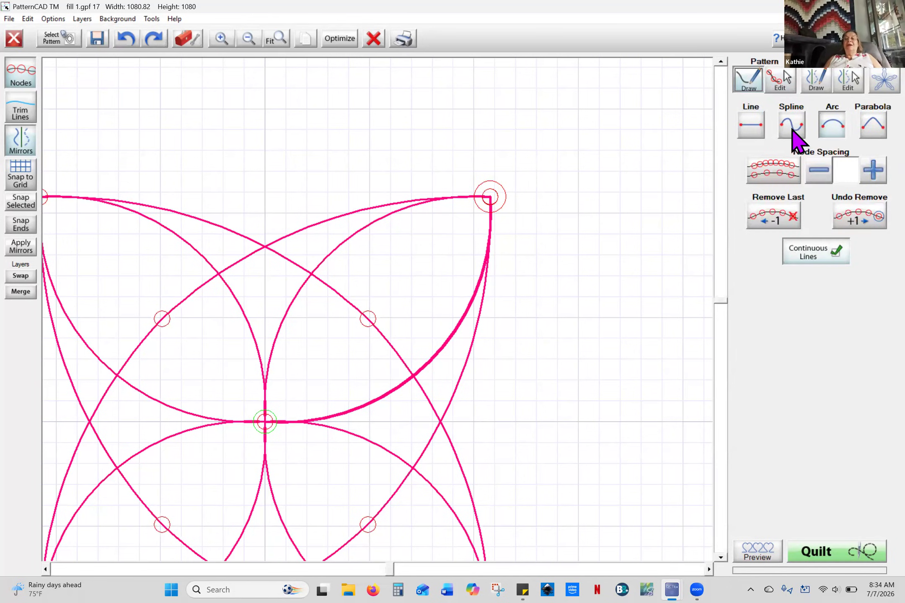
left_click(833, 126)
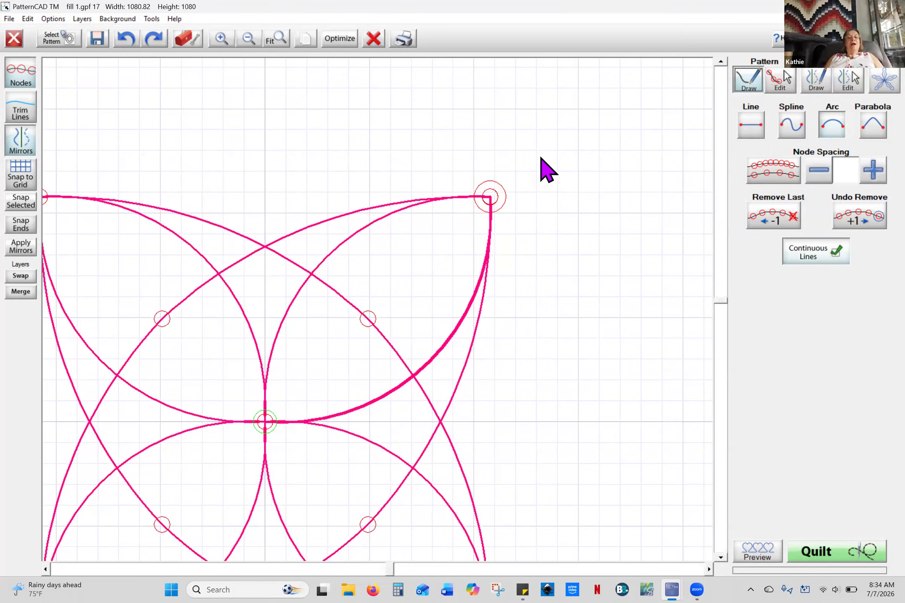
left_click(487, 202)
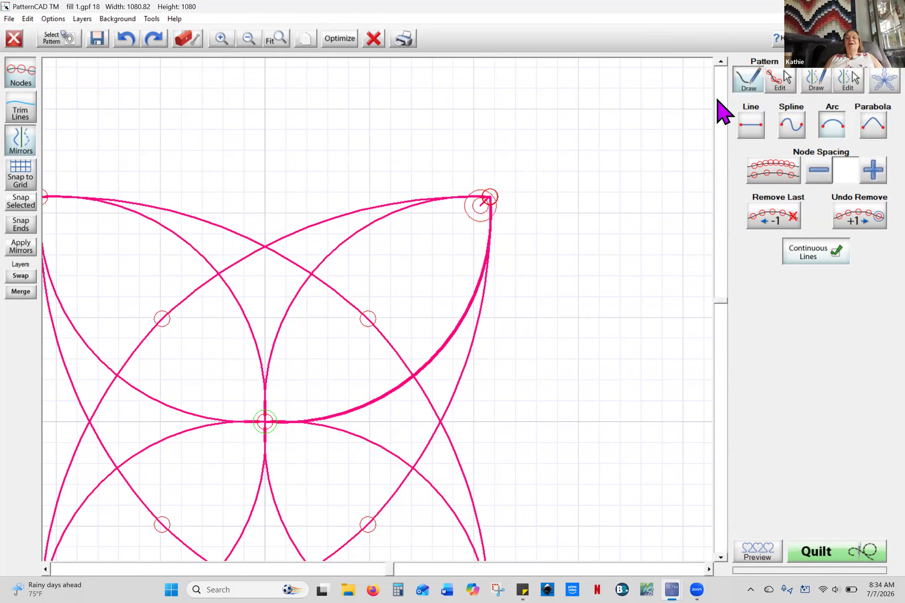
left_click(125, 39)
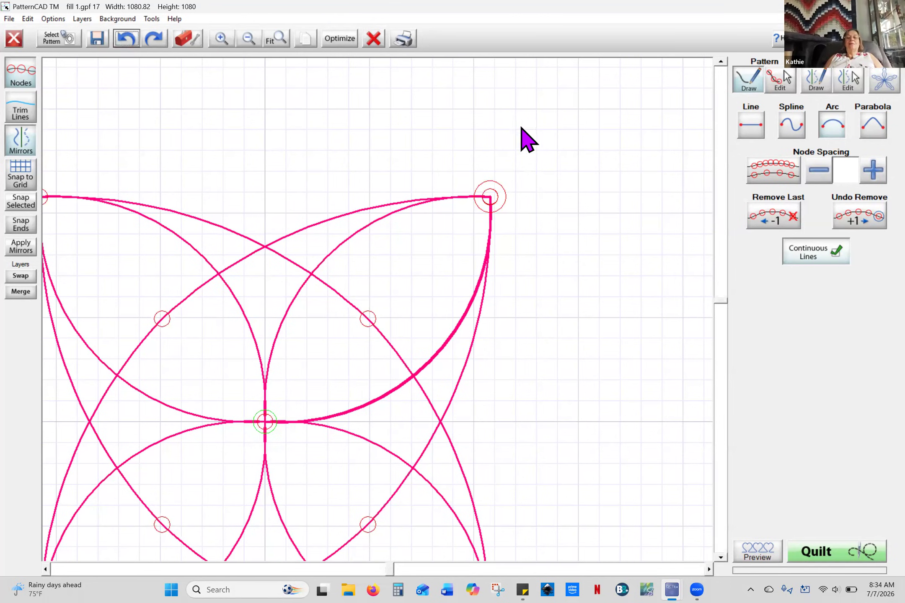
Try to refine the added arc's curvature along the upper-right petal's lower edge, and undo the adjustments
left_click(785, 88)
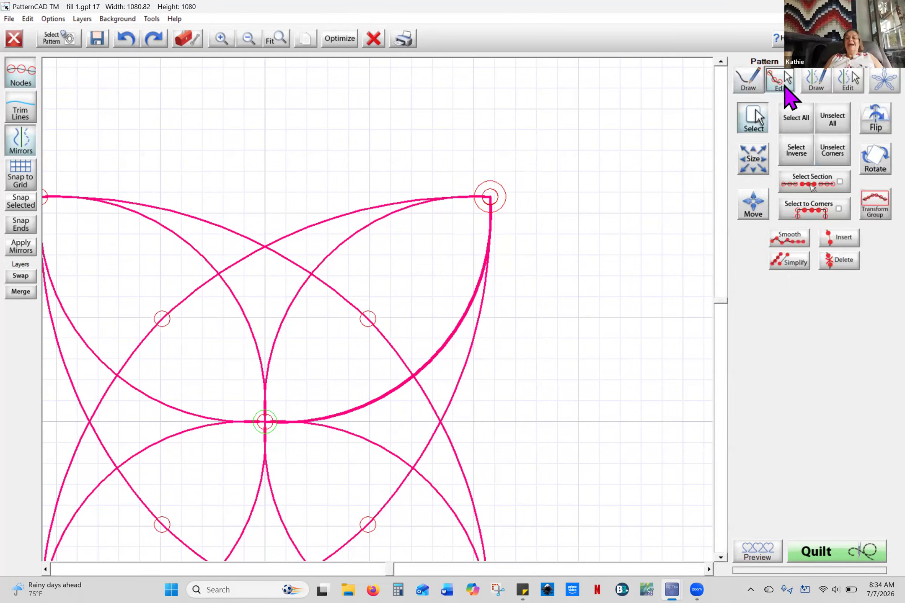
left_click_drag(524, 167, 465, 214)
left_click_drag(286, 410, 250, 447)
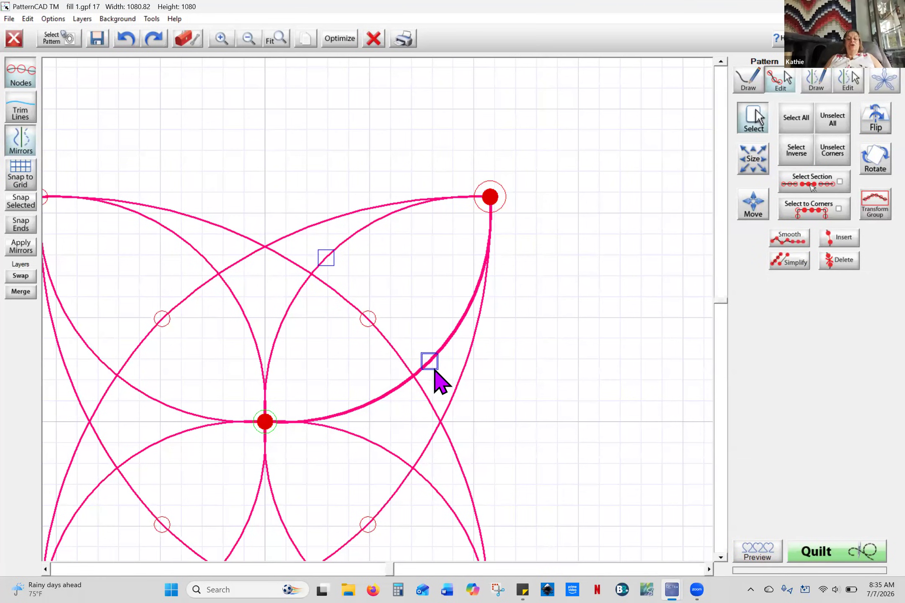
left_click_drag(430, 363, 426, 364)
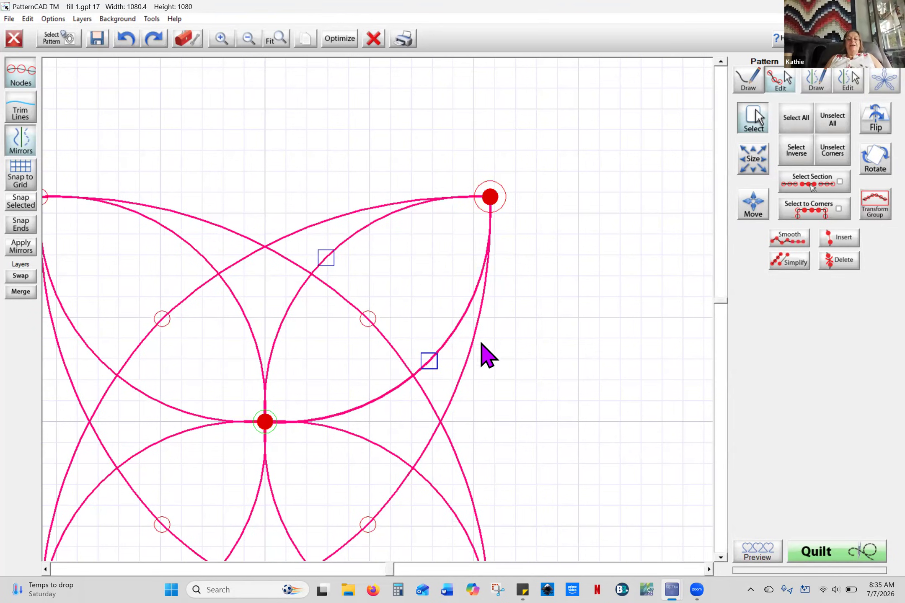
left_click_drag(399, 330, 427, 360)
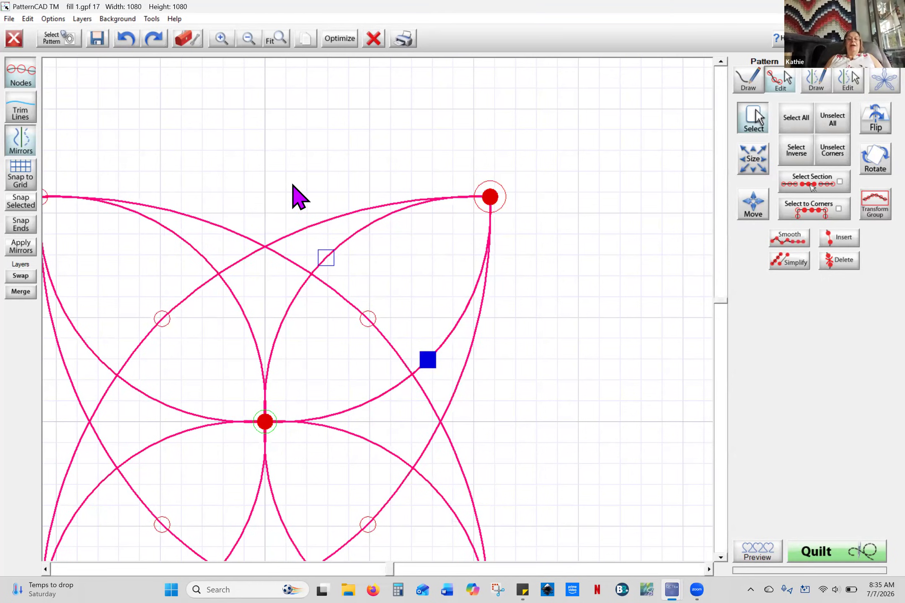
left_click(126, 38)
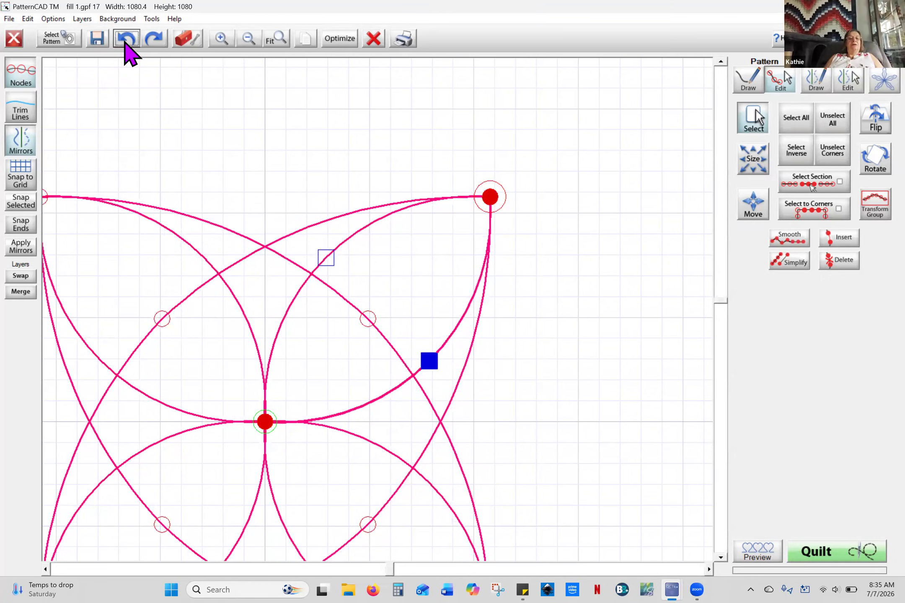
left_click(125, 39)
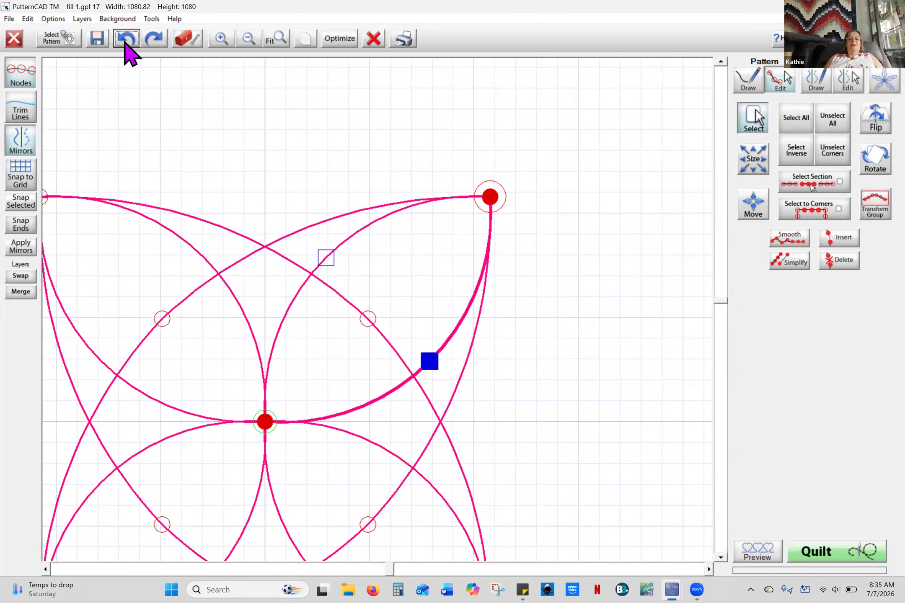
left_click(368, 319)
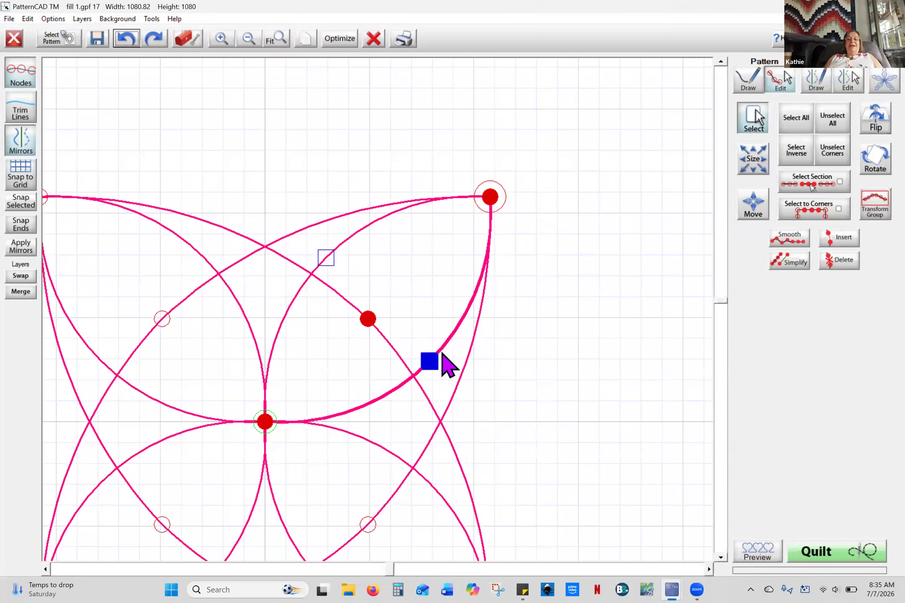
With only the upper-right corner and centre nodes selected, nudge the added arc's curvature closer to the petal's lower edge
left_click(836, 126)
left_click_drag(522, 175, 465, 221)
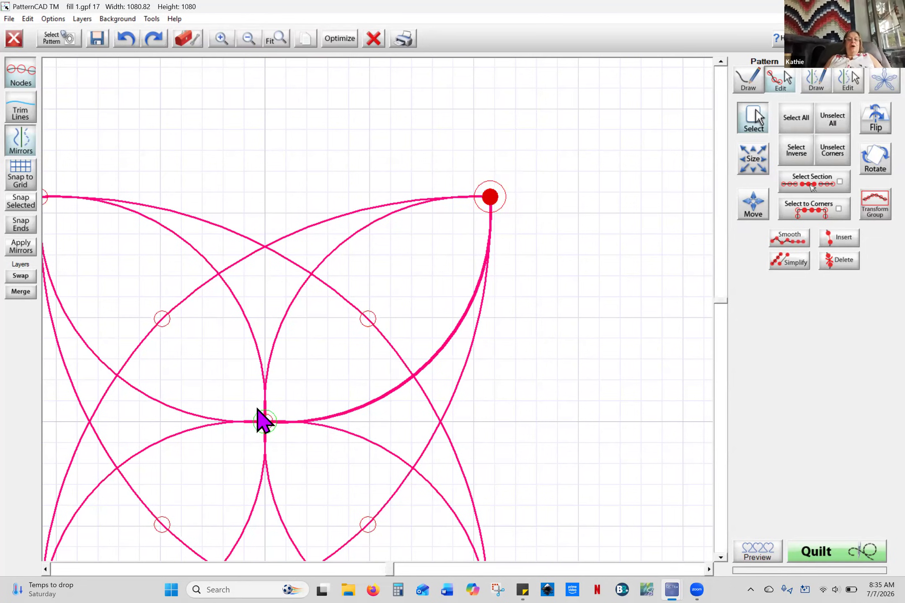
left_click_drag(293, 390, 243, 453)
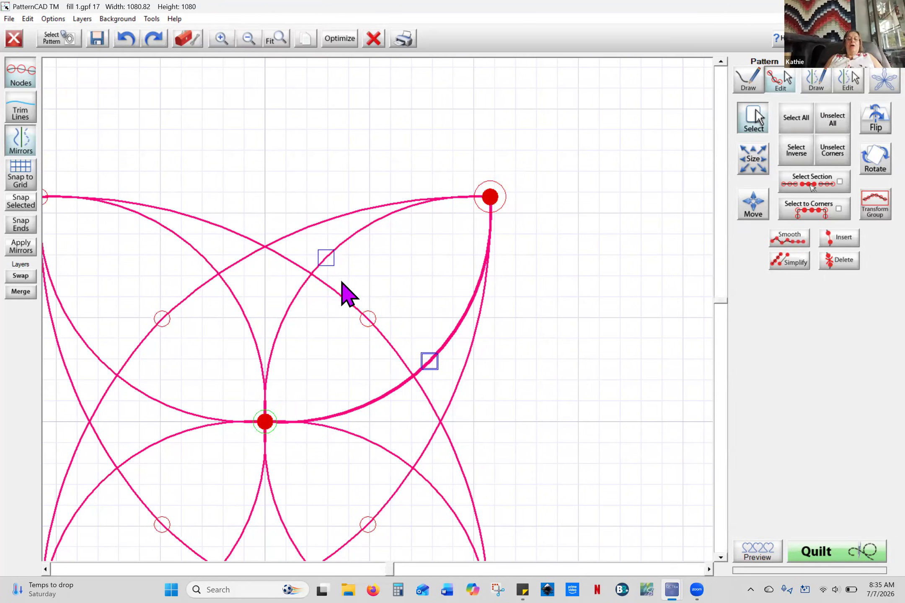
mouse_move(433, 364)
left_mouse_down()
mouse_move(446, 373)
mouse_move(427, 365)
left_mouse_up()
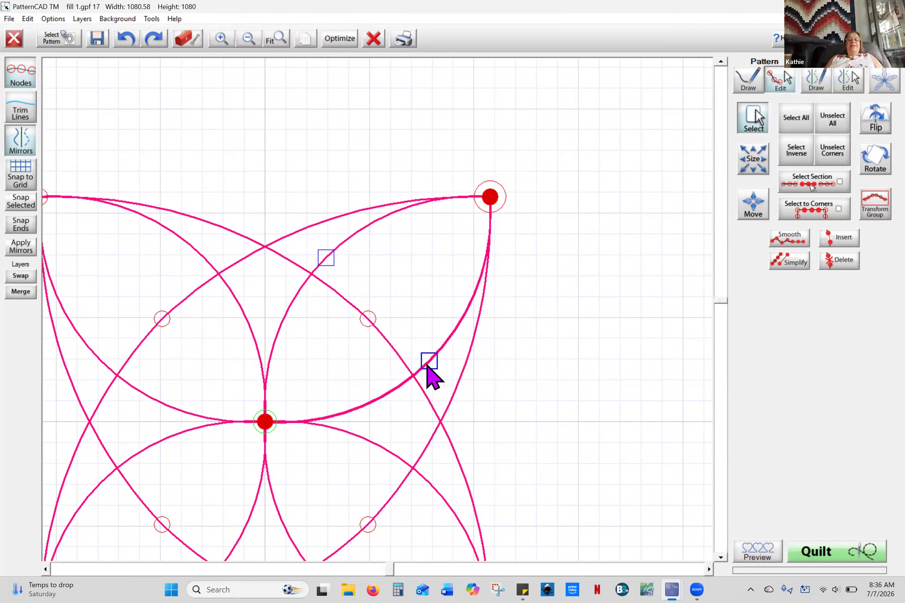
Optimize the pattern by removing all trim breaks and reversing the stitching direction so it ends at the centre, and accept the result
left_click(350, 56)
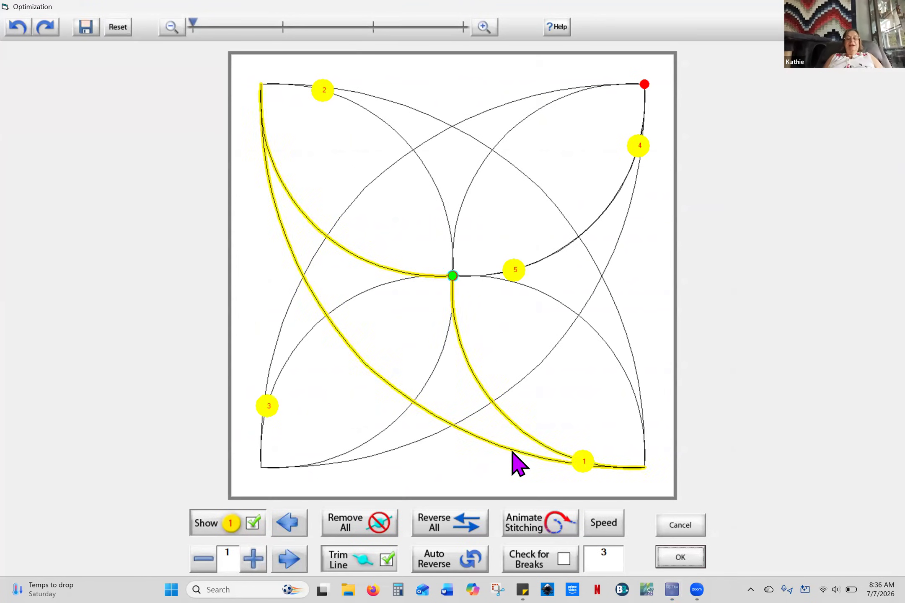
left_click(380, 530)
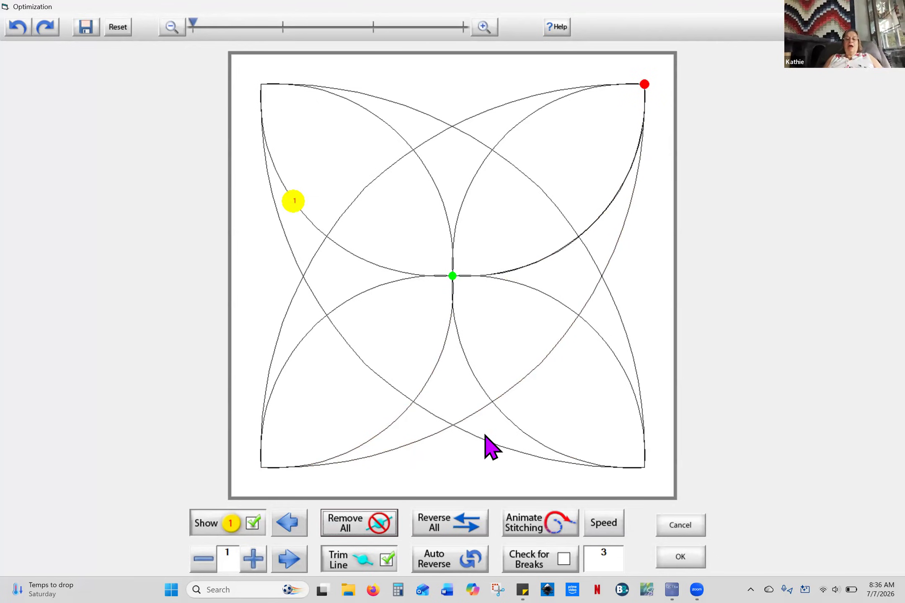
left_click(444, 529)
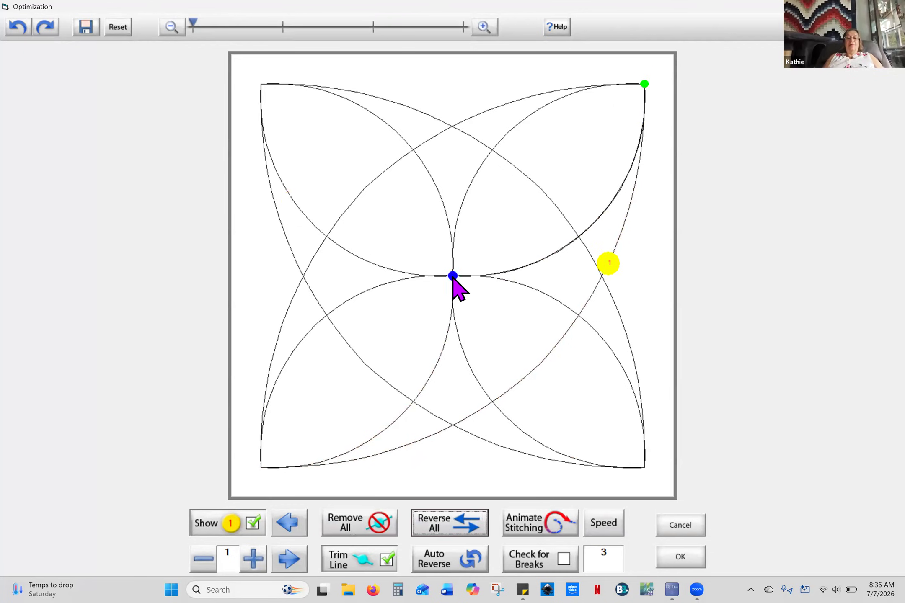
left_click(687, 559)
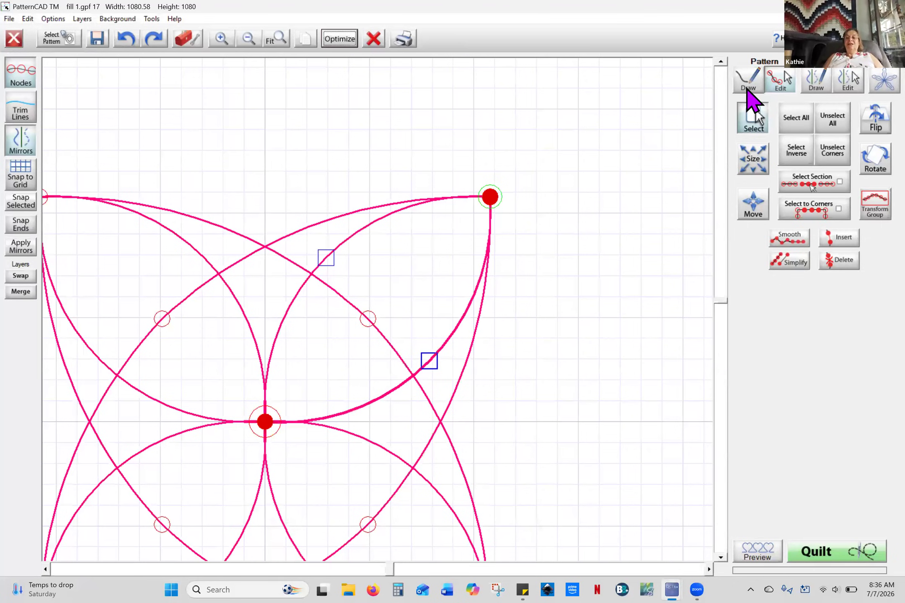
Draw an arc segment from the centre end point to the upper-left corner node
left_click(748, 89)
left_click(828, 128)
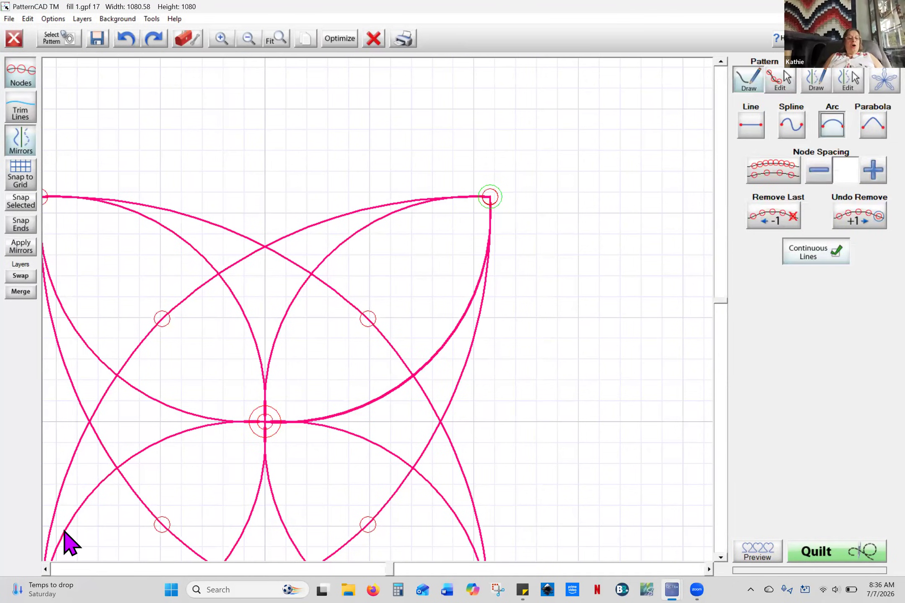
scroll(67, 543, "left", 3)
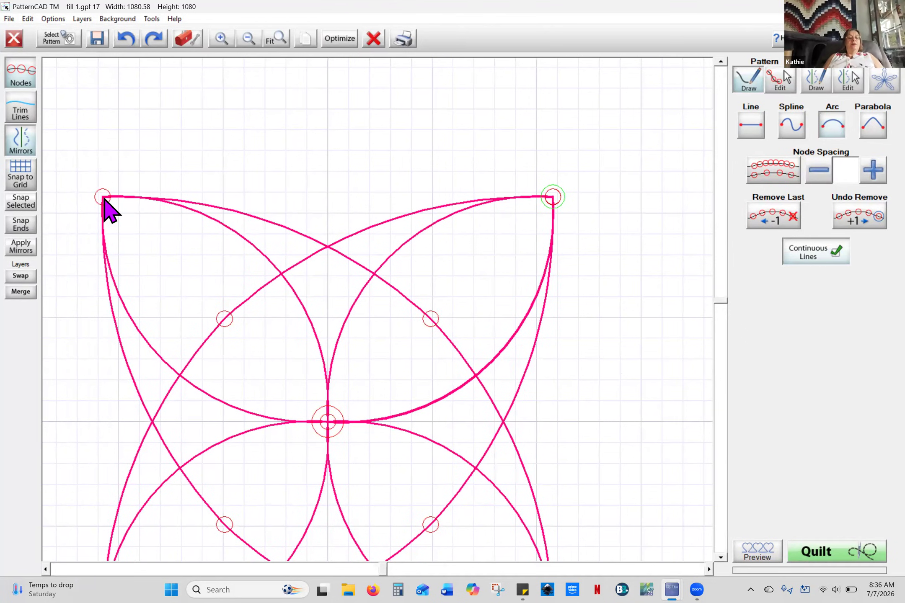
left_click(104, 198)
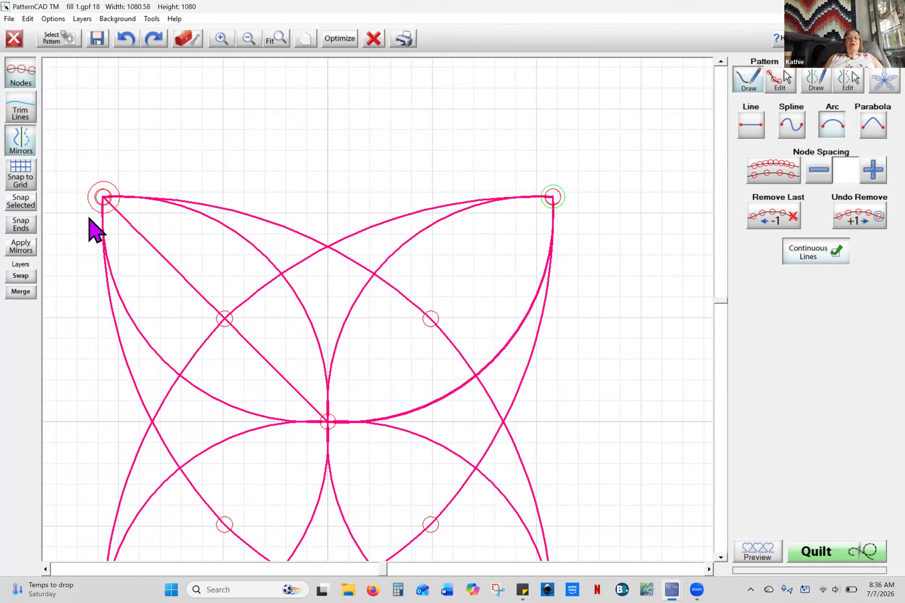
Snap together the overlapping nodes at the centre, and do the same for those at the upper-left corner
left_click(781, 86)
left_click(338, 418)
left_click_drag(314, 439, 313, 441)
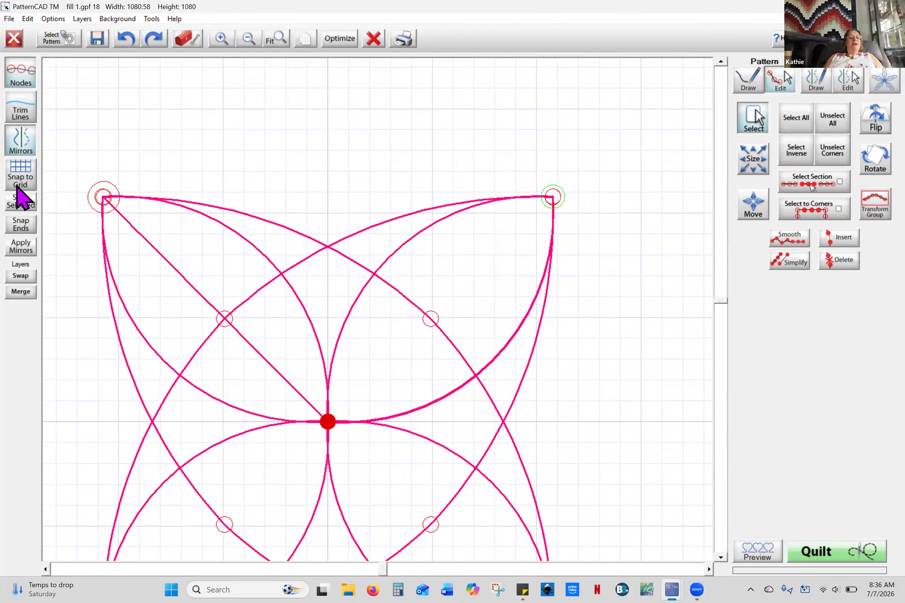
left_click(25, 206)
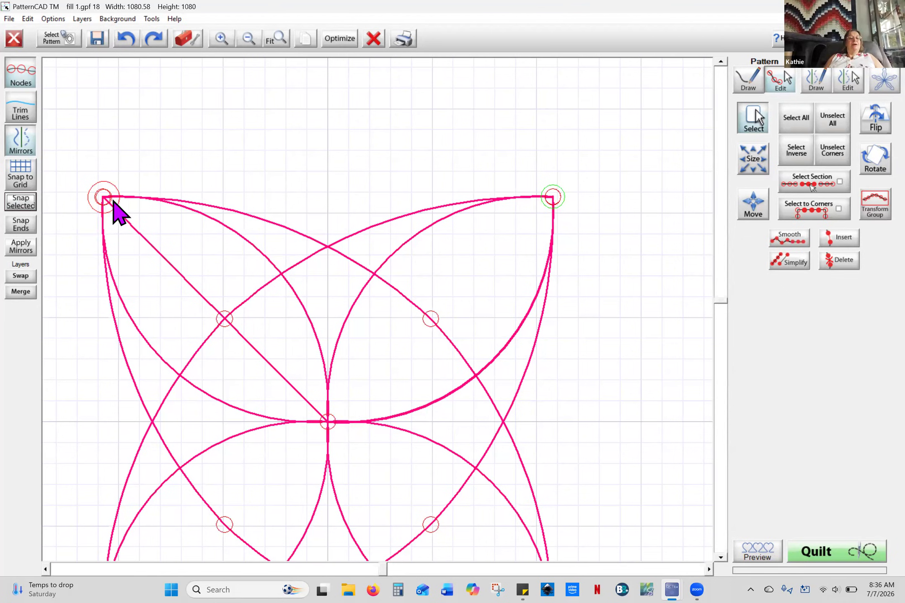
left_click(91, 226)
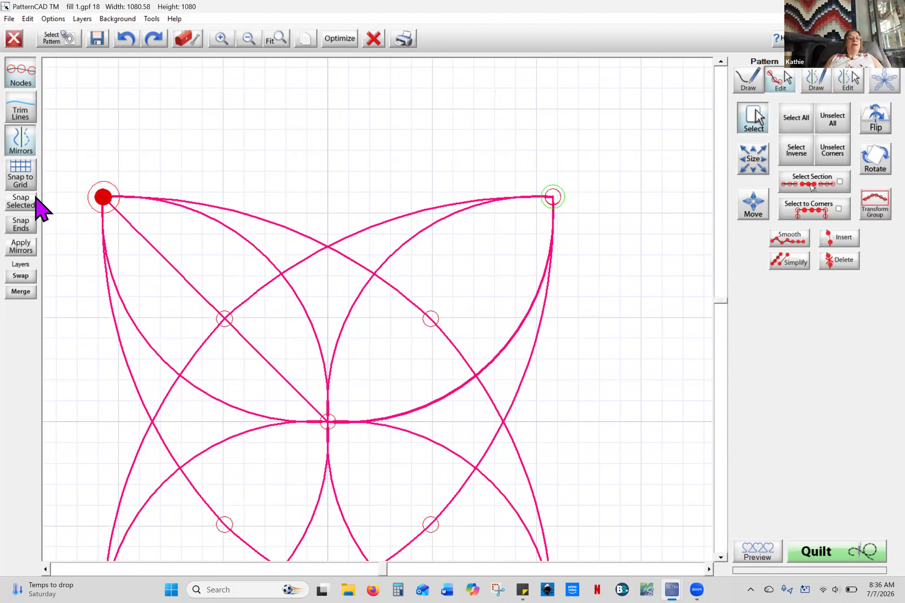
left_click(34, 210)
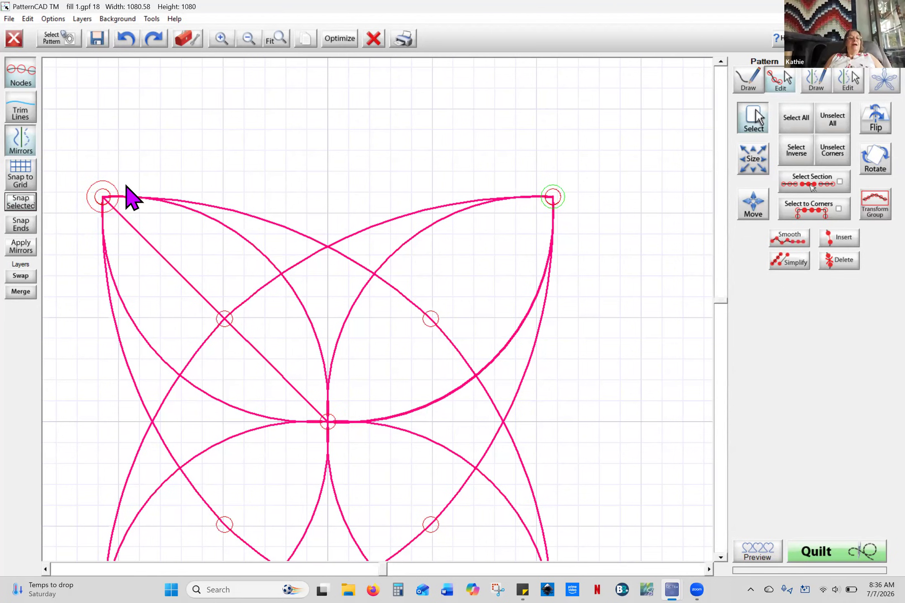
Select the upper-left corner and centre nodes and curve the new arc over the upper edge of the upper-left petal
left_click(87, 222)
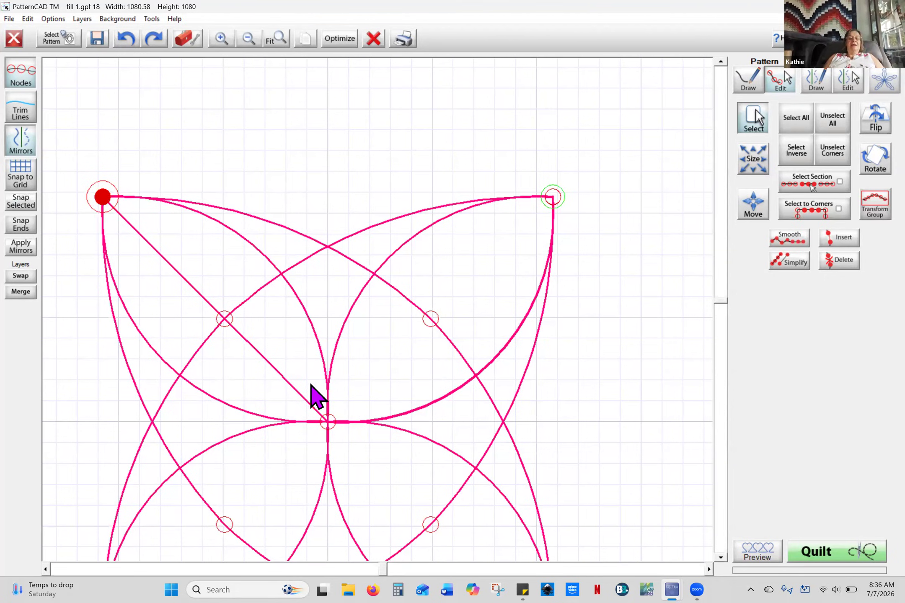
left_click(306, 434)
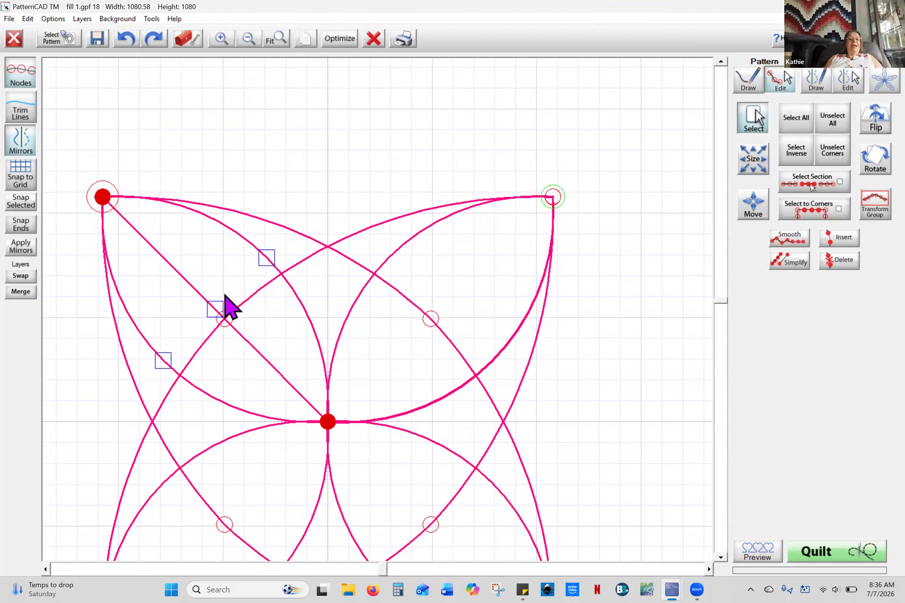
left_click_drag(211, 308, 272, 264)
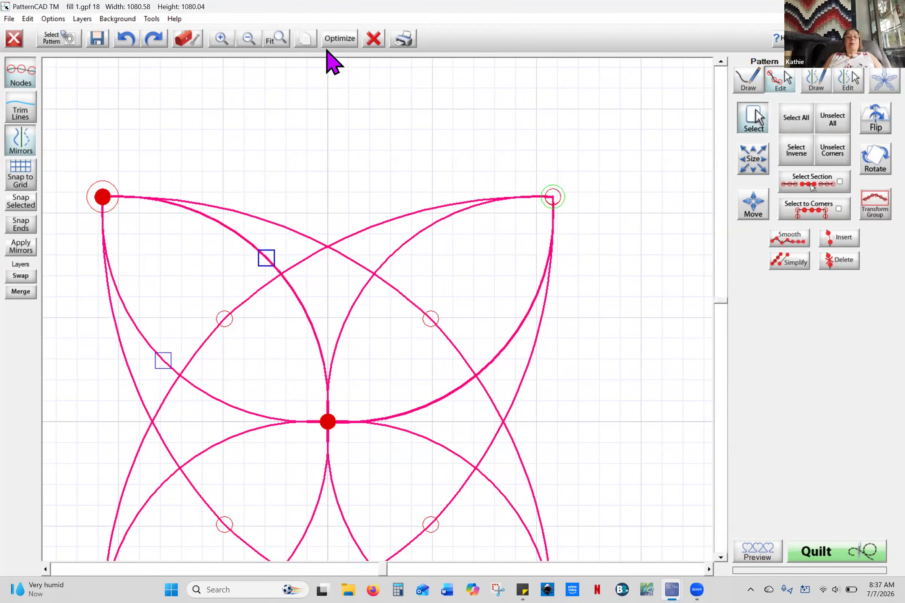
Reverse the whole stitching path so it starts at the upper-left corner and ends at the upper-right, then recheck both endpoints in the optimization view
left_click(344, 45)
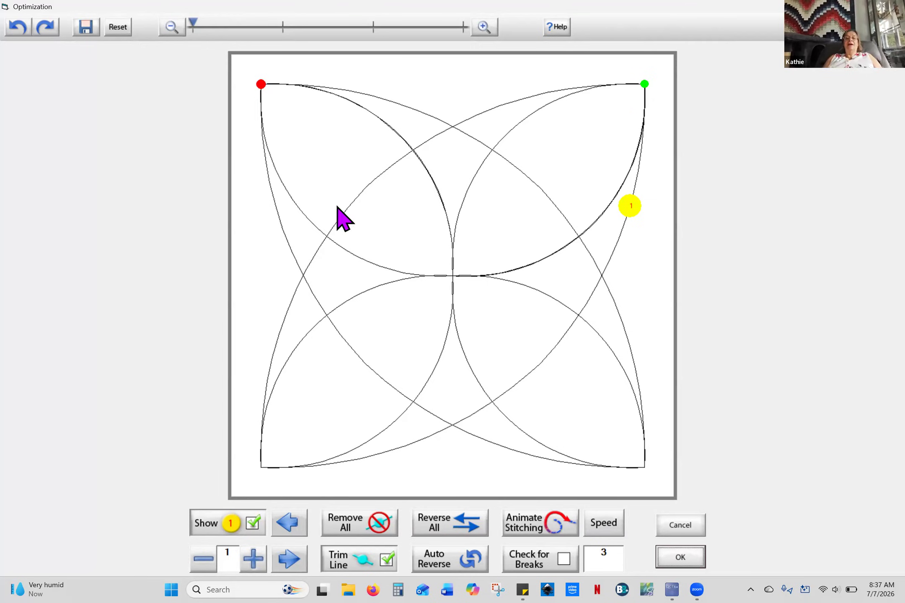
left_click(464, 534)
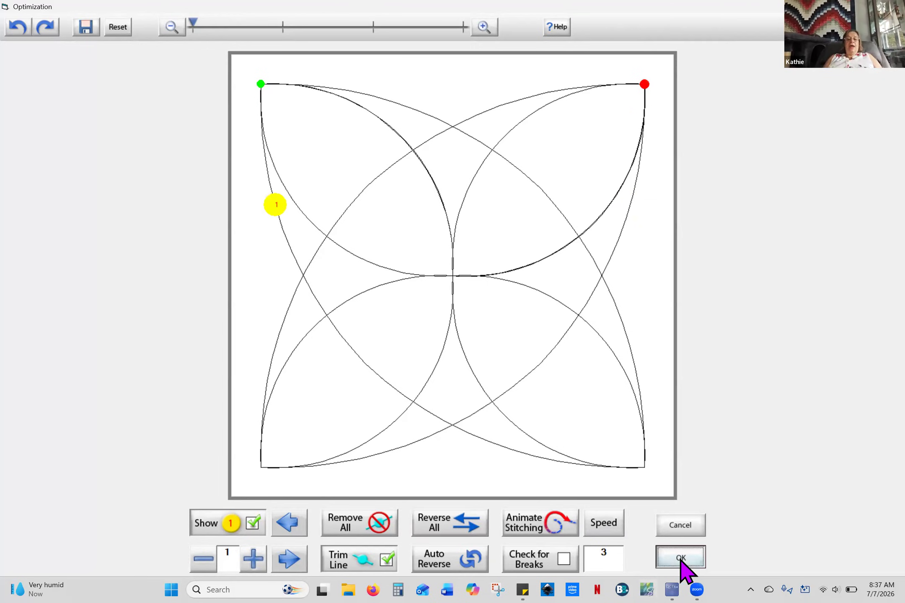
left_click(680, 558)
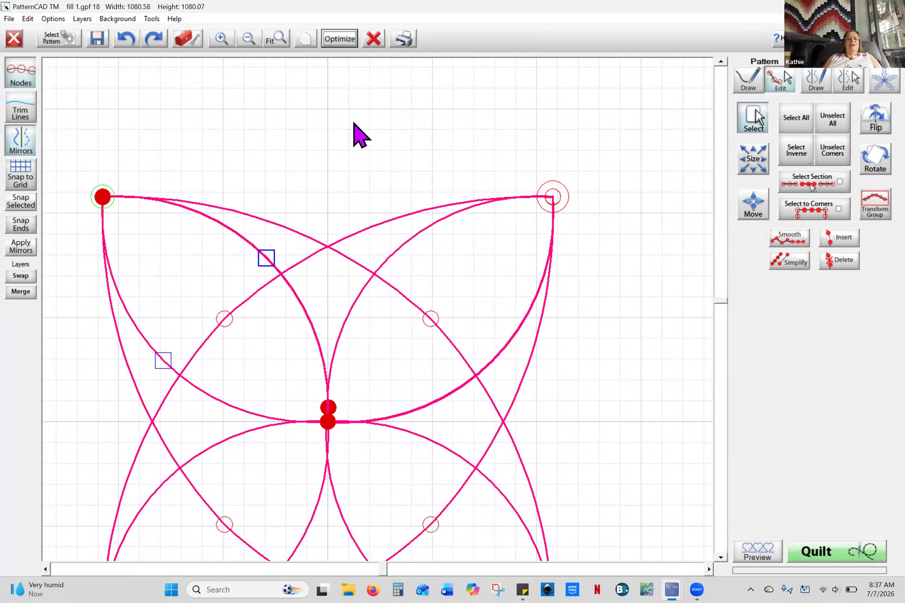
left_click(340, 39)
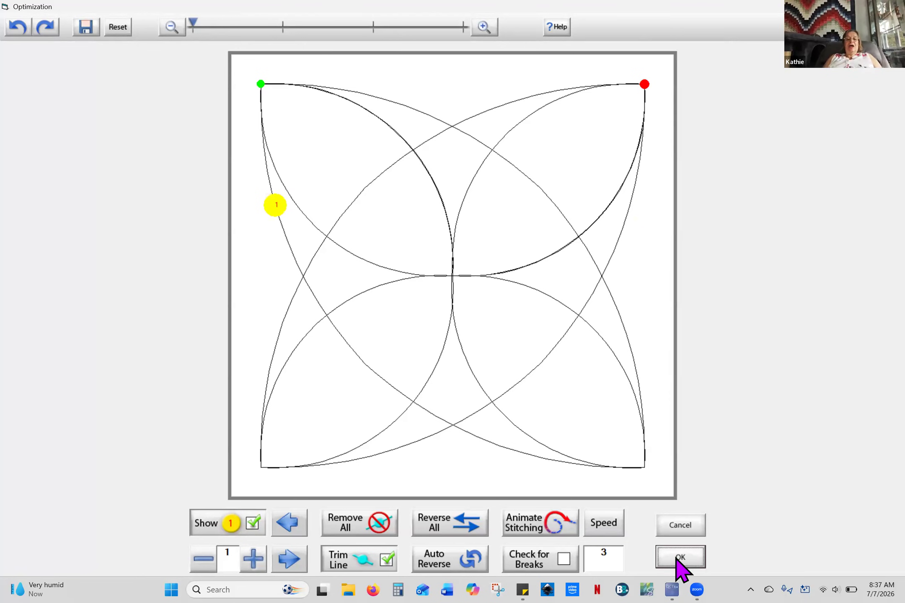
left_click(680, 558)
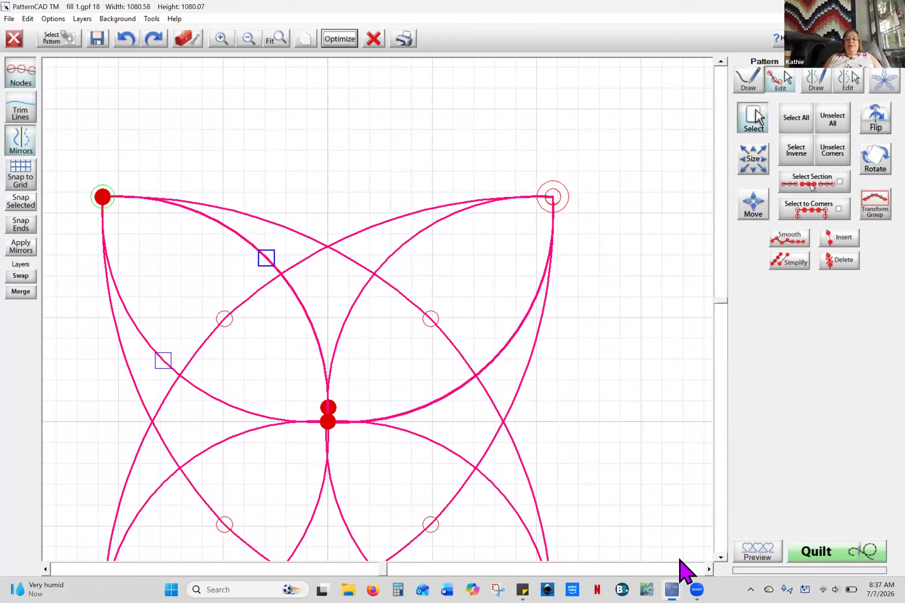
Deselect all nodes and preview the pattern as a repeating pantograph to check its continuity
left_click(835, 119)
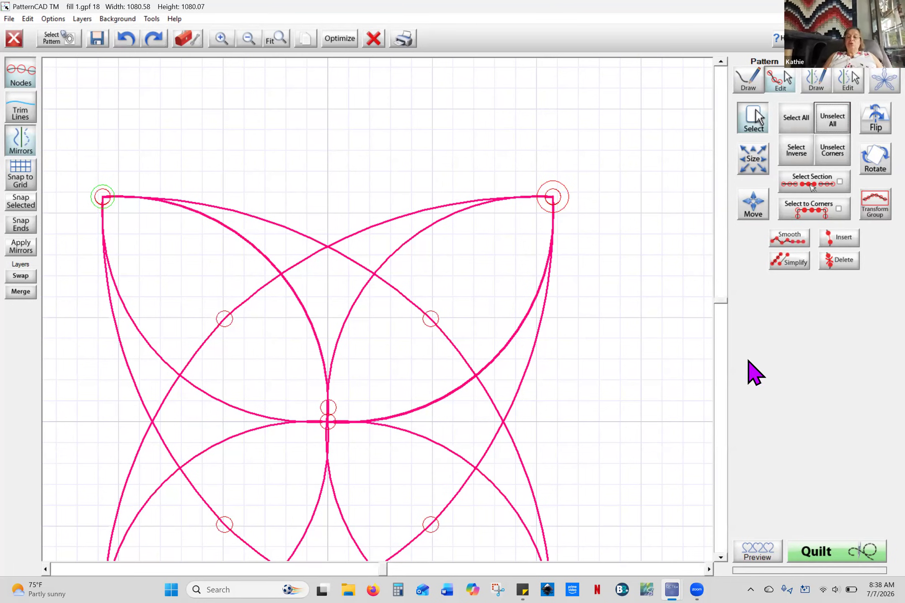
left_click(763, 562)
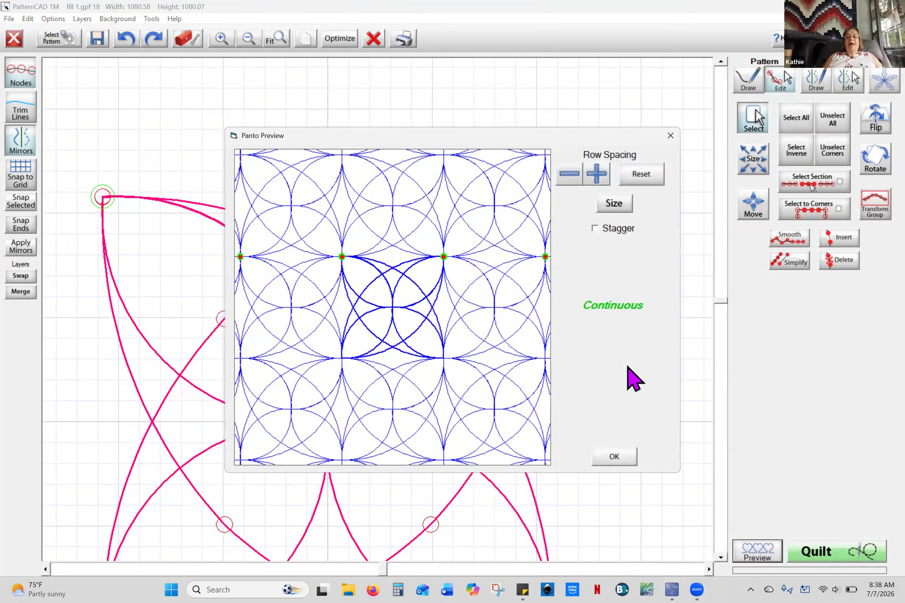
left_click(622, 460)
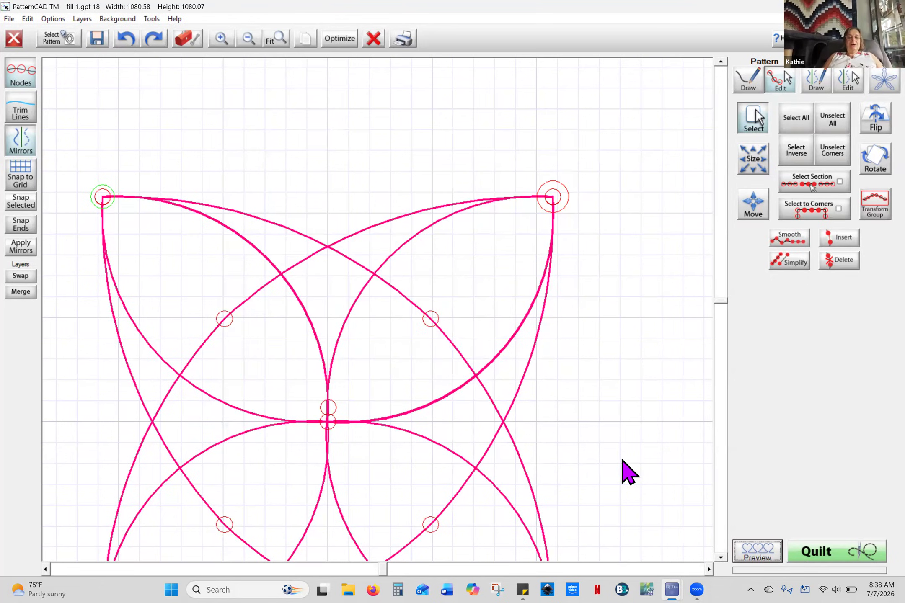